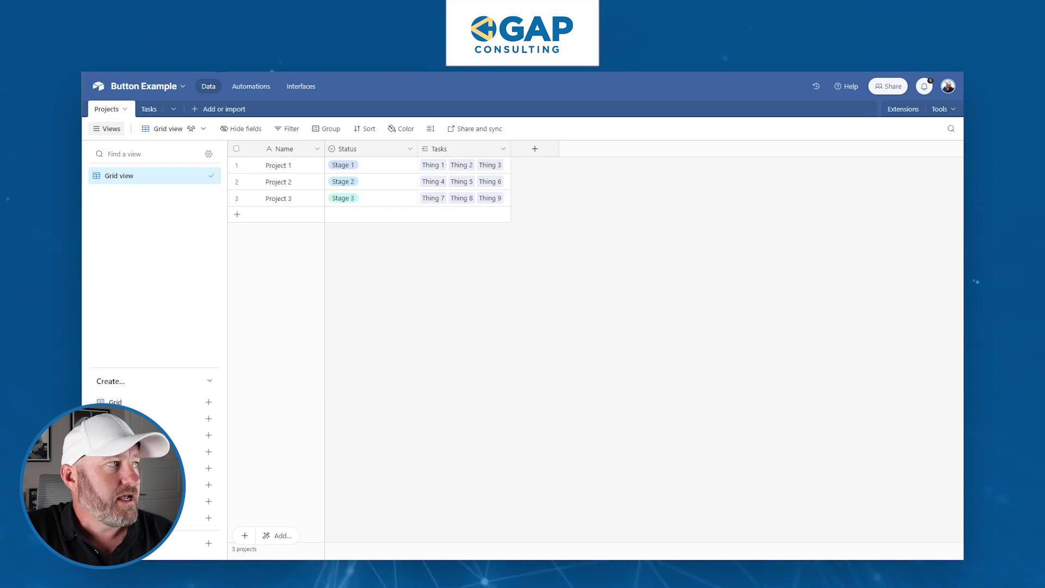
Open the Tasks table and view the Status options available for Thing 3.
click(150, 109)
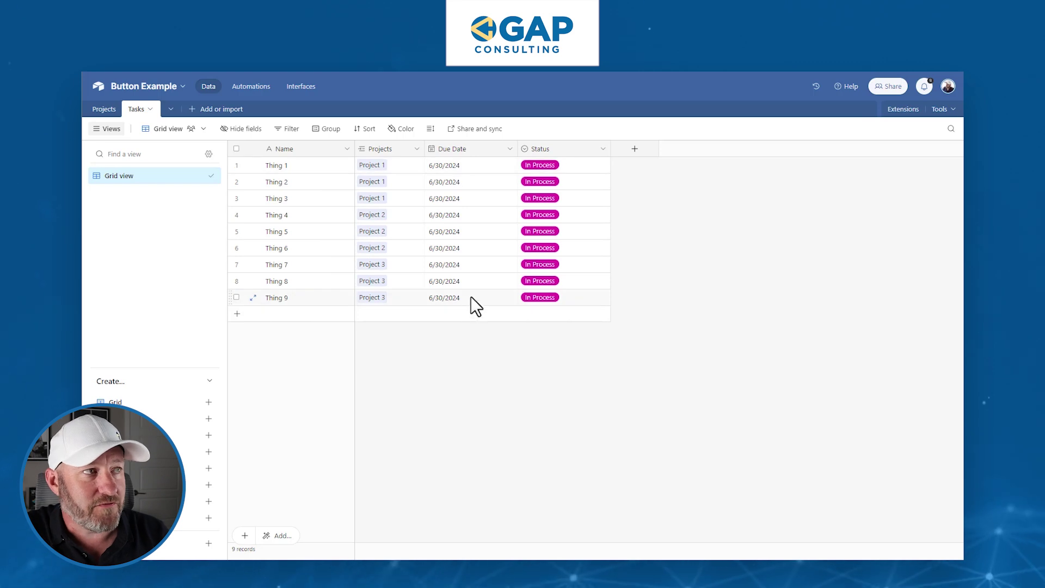
double_click(570, 192)
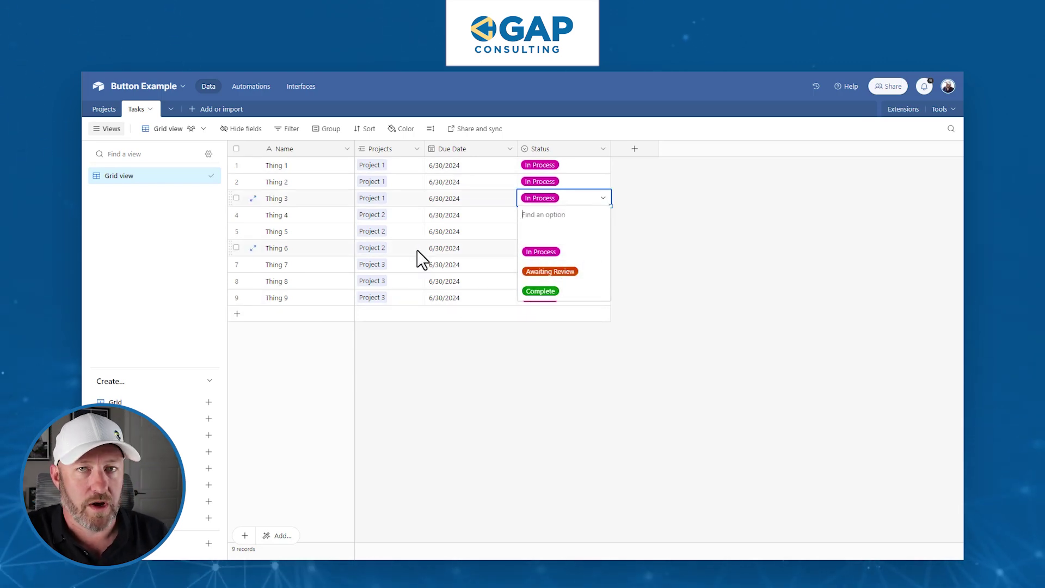
click(433, 373)
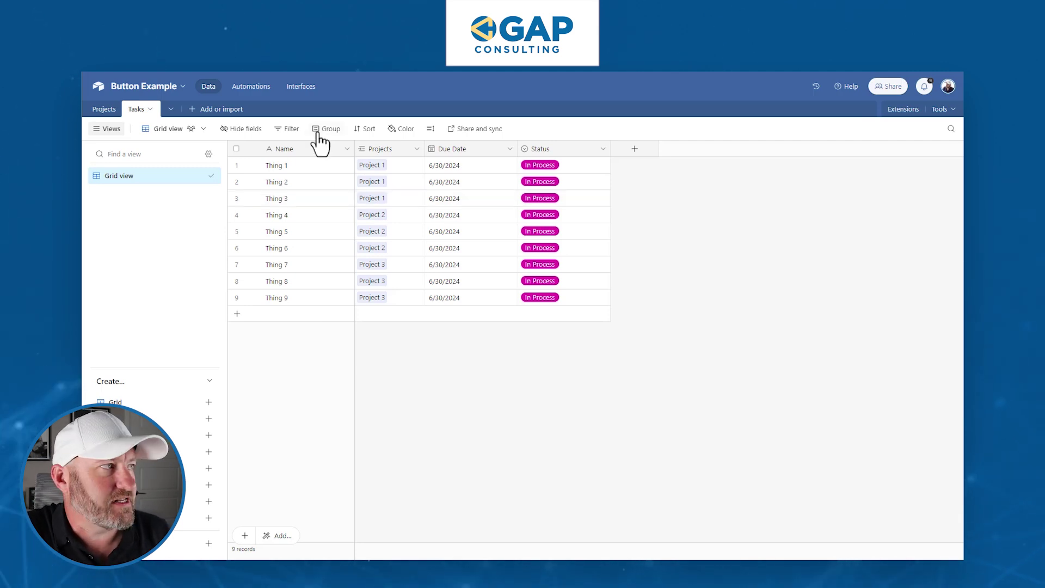
Open the base's interface and review the layouts offered for a new page without adding one.
click(300, 87)
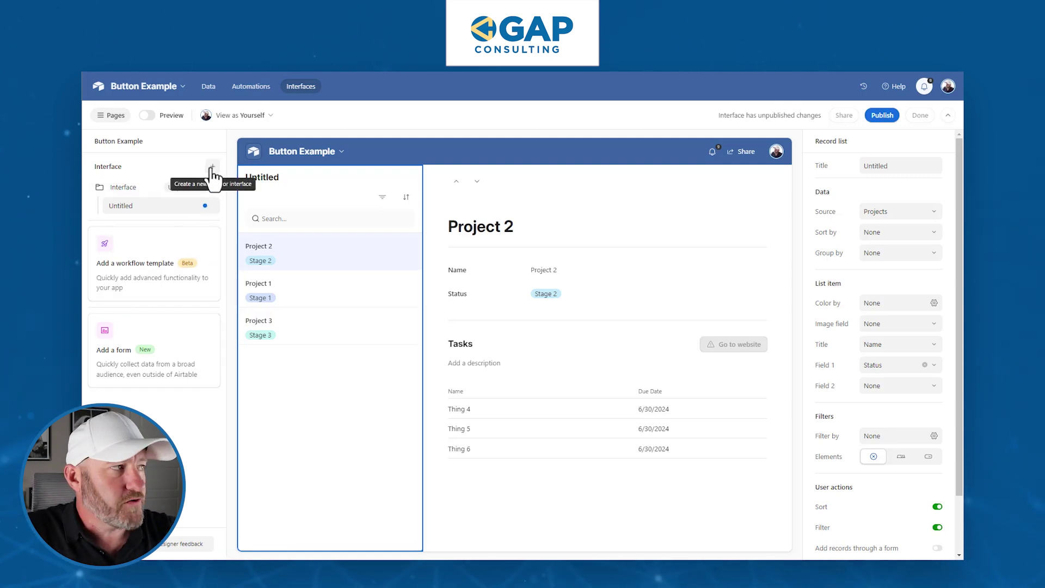
mouse_move(162, 197)
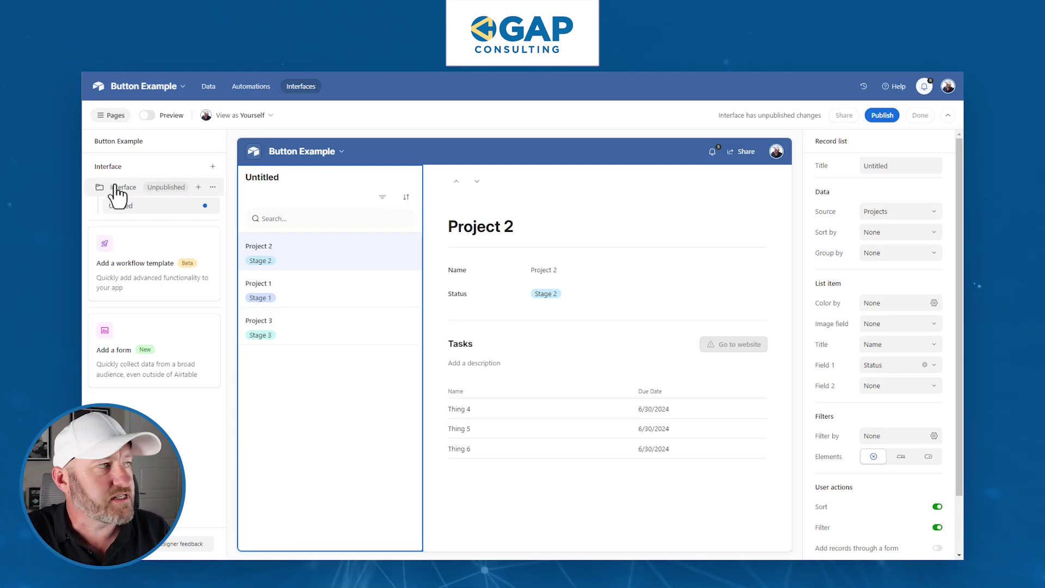
click(213, 166)
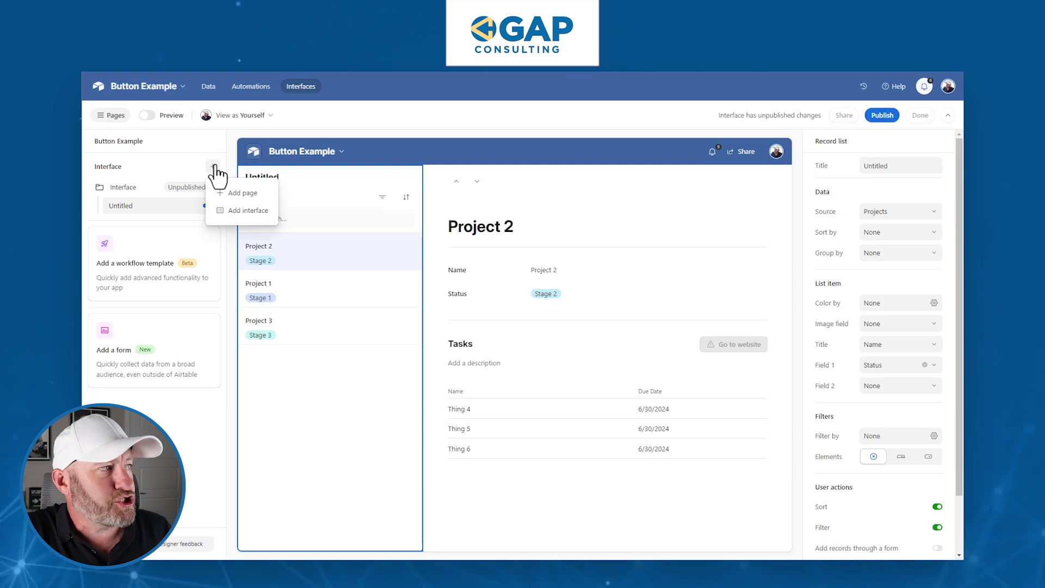
click(251, 194)
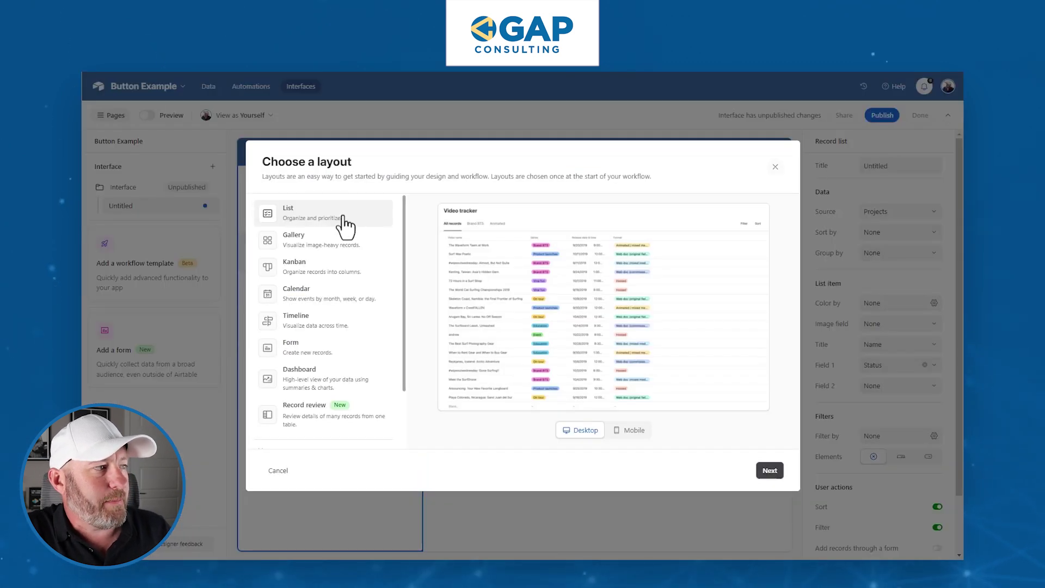
scroll(321, 359, down, 1)
scroll(321, 359, down, 1)
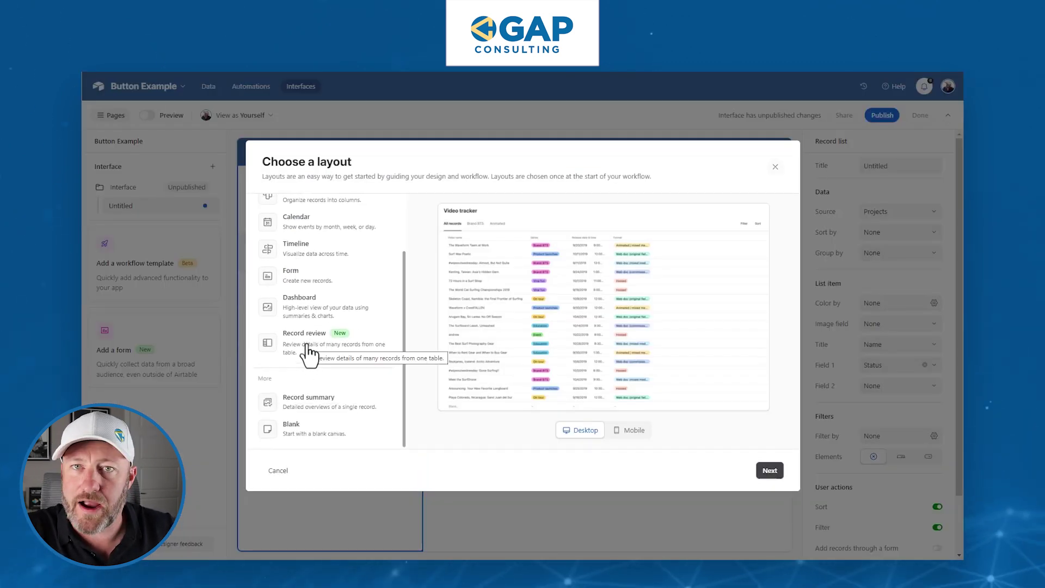
scroll(357, 365, up, 1)
scroll(359, 326, up, 3)
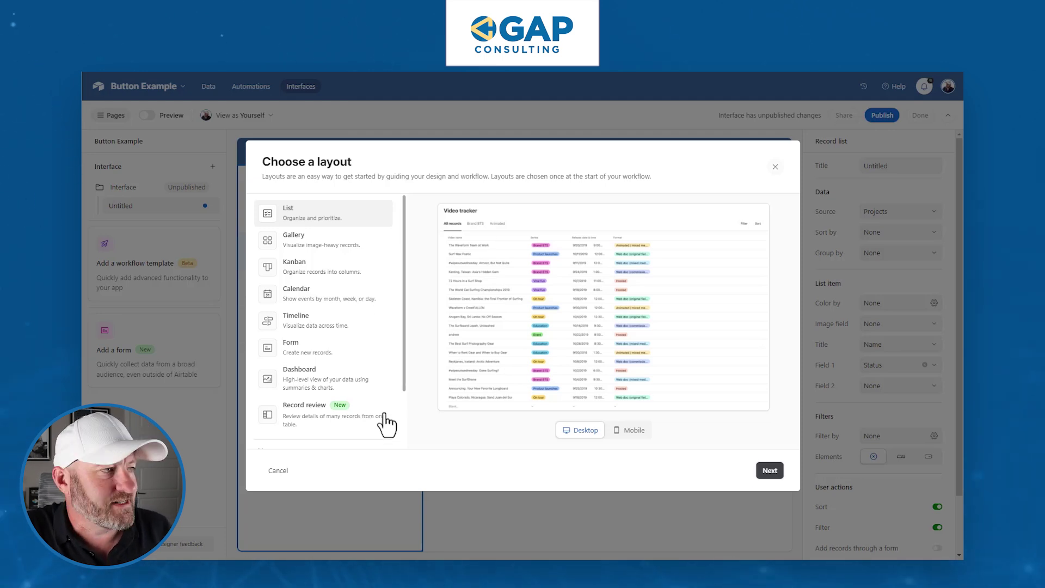
click(772, 169)
Inspect the record detail area and switch between projects in the record list, ending on Project 1.
click(438, 358)
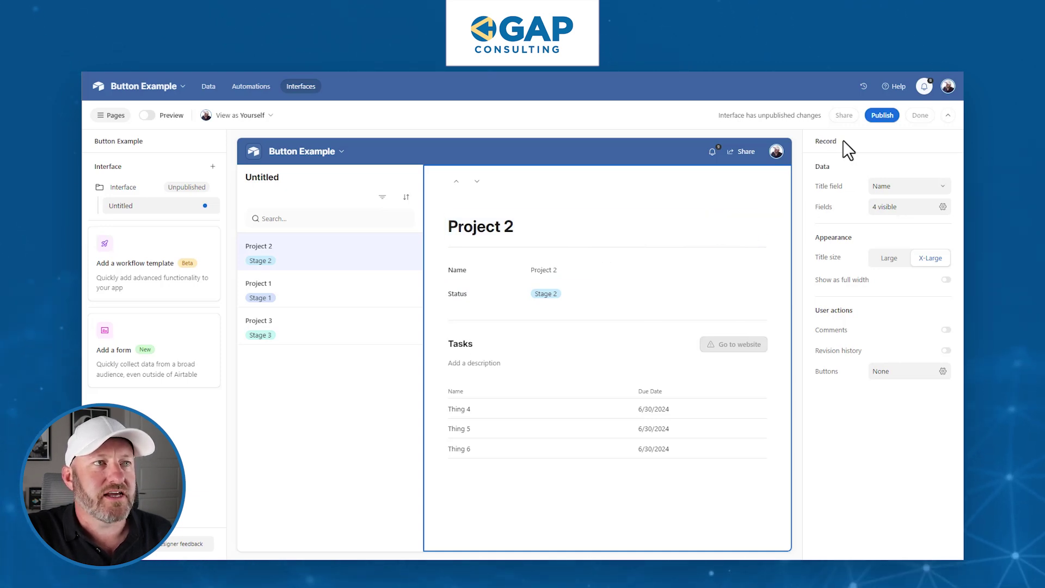
mouse_move(698, 481)
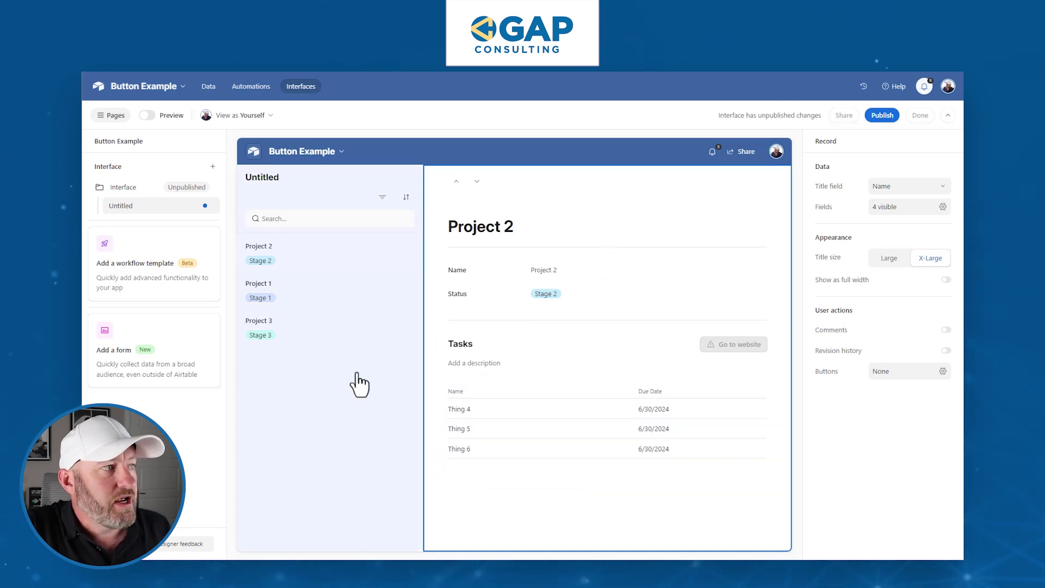
click(346, 307)
click(335, 302)
click(338, 331)
click(333, 301)
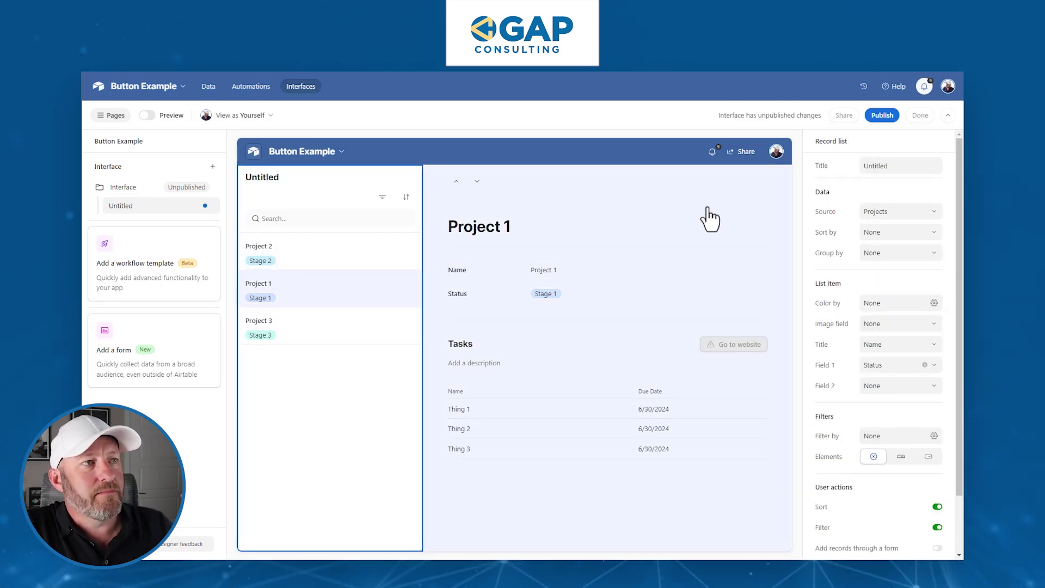
Add a button action to the Project 1 record detail area and open its settings.
click(754, 196)
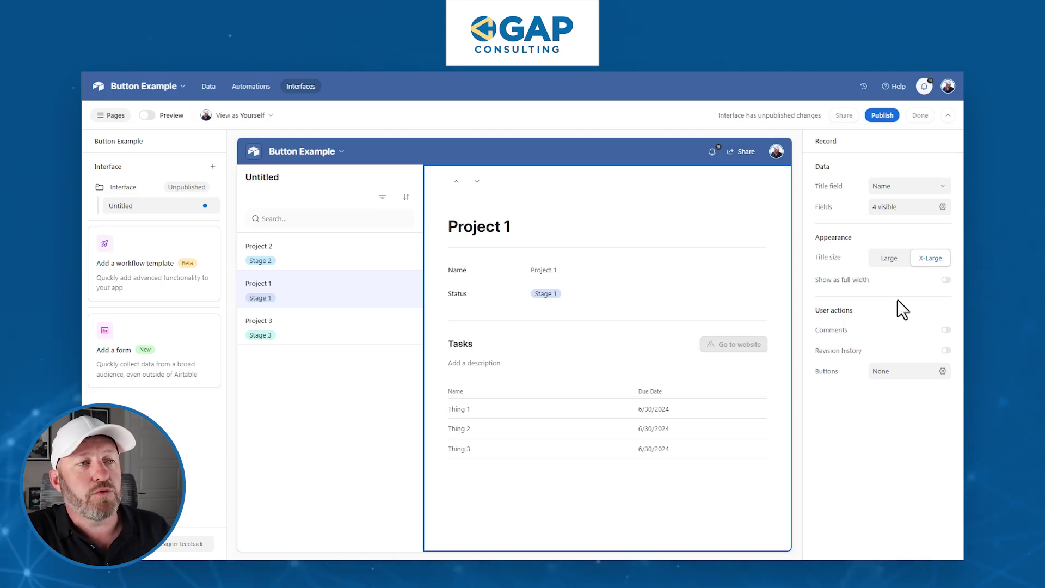
click(886, 373)
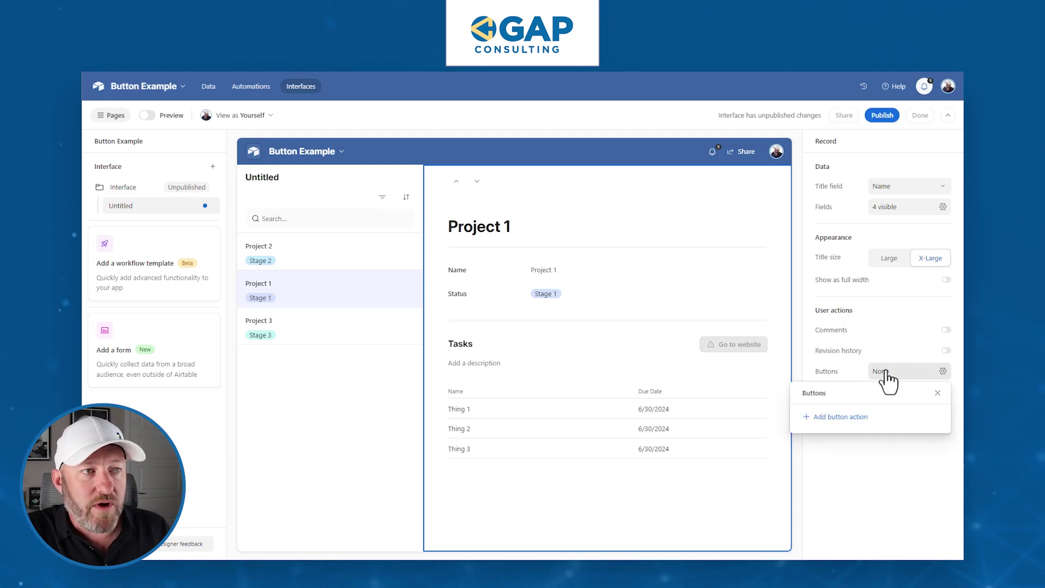
click(859, 417)
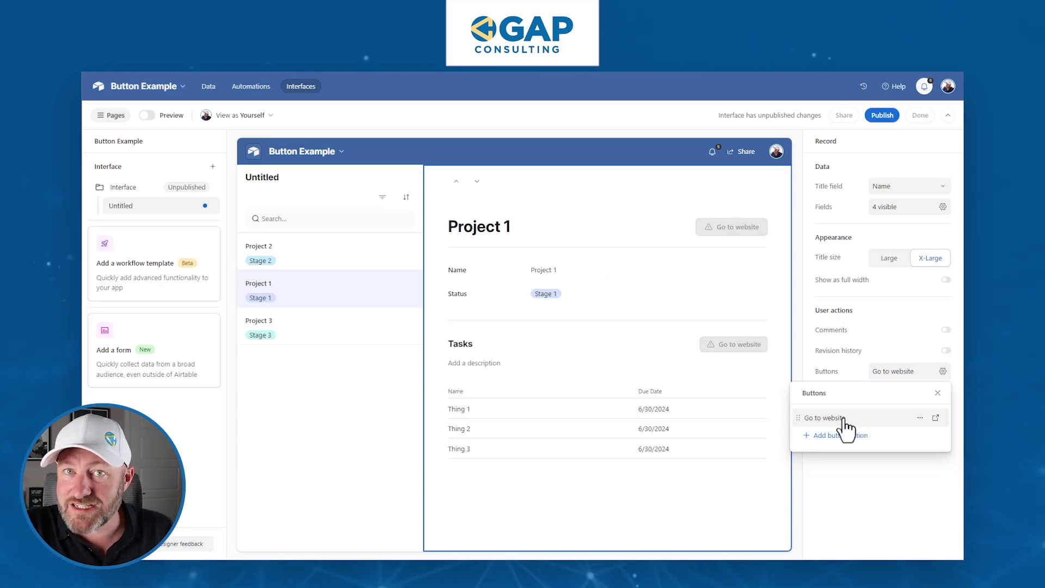
click(936, 418)
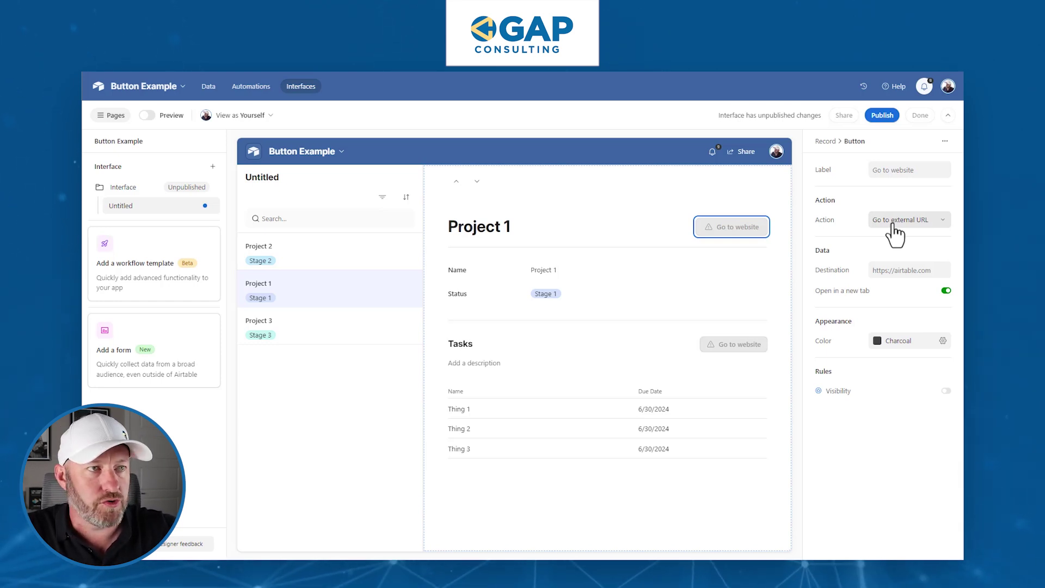
click(901, 266)
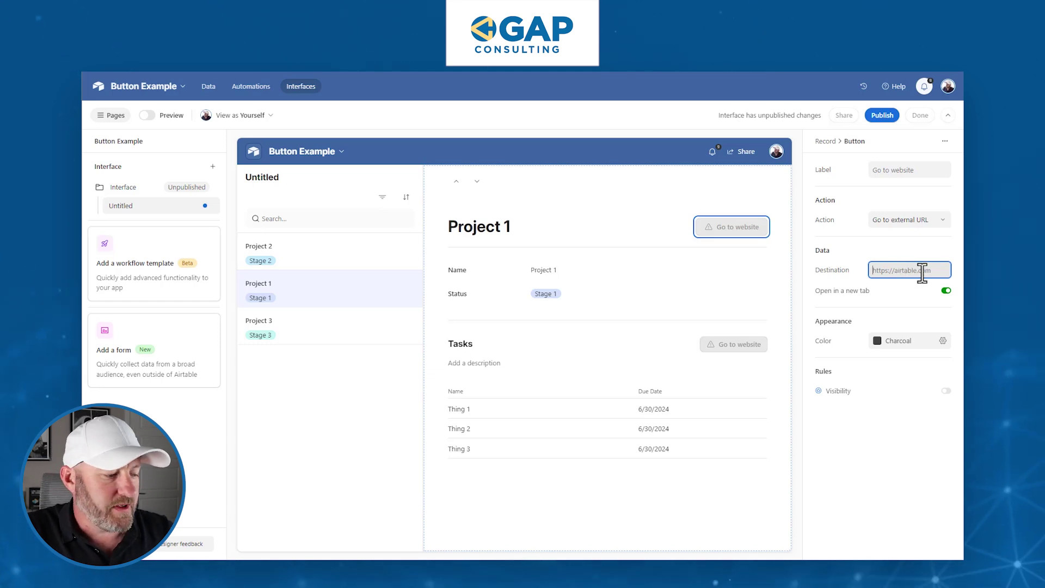
text(https://gapconsulting.io)
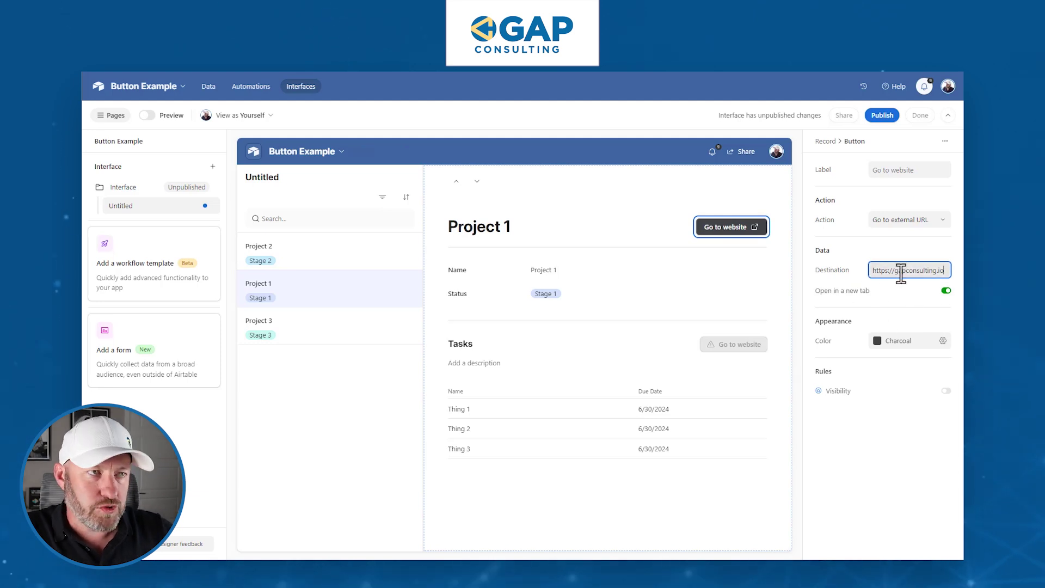
click(904, 340)
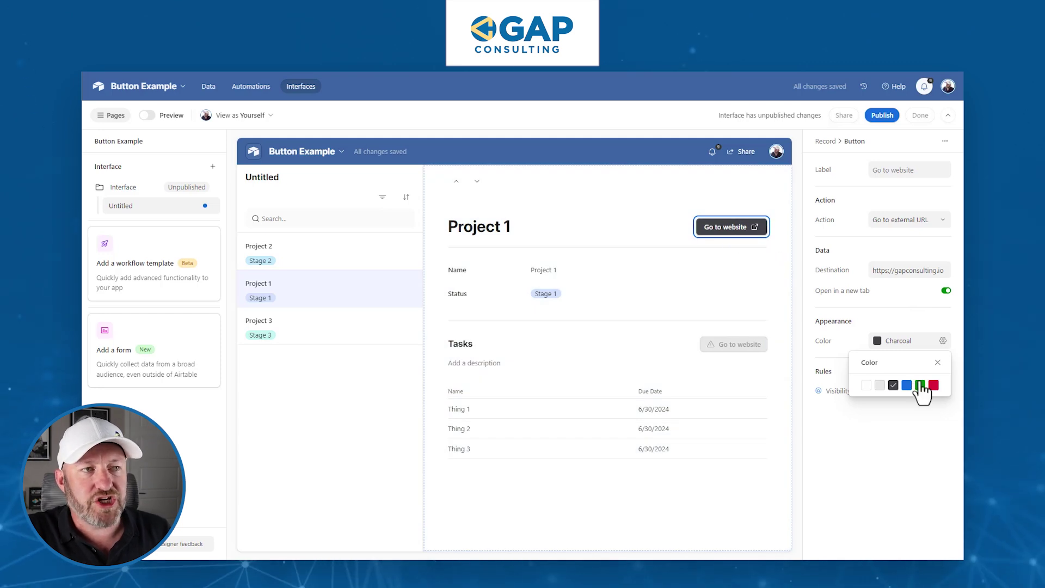
click(919, 386)
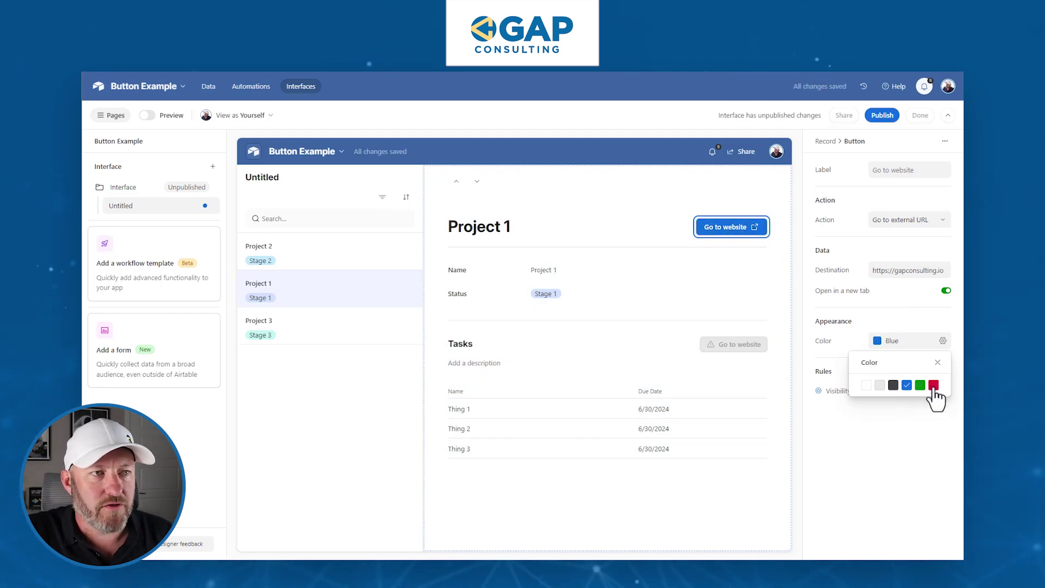
click(932, 387)
click(880, 385)
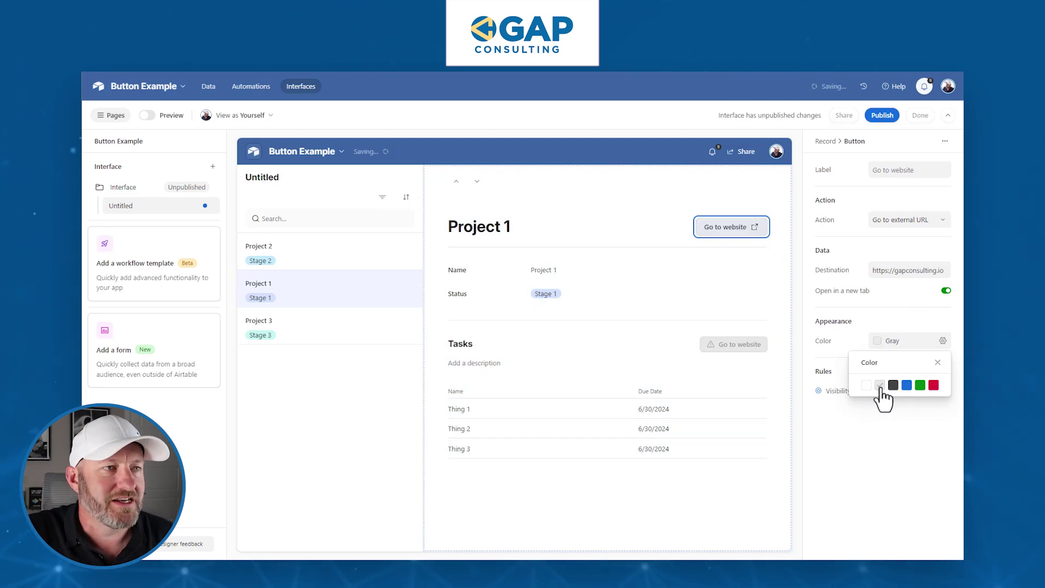
click(933, 386)
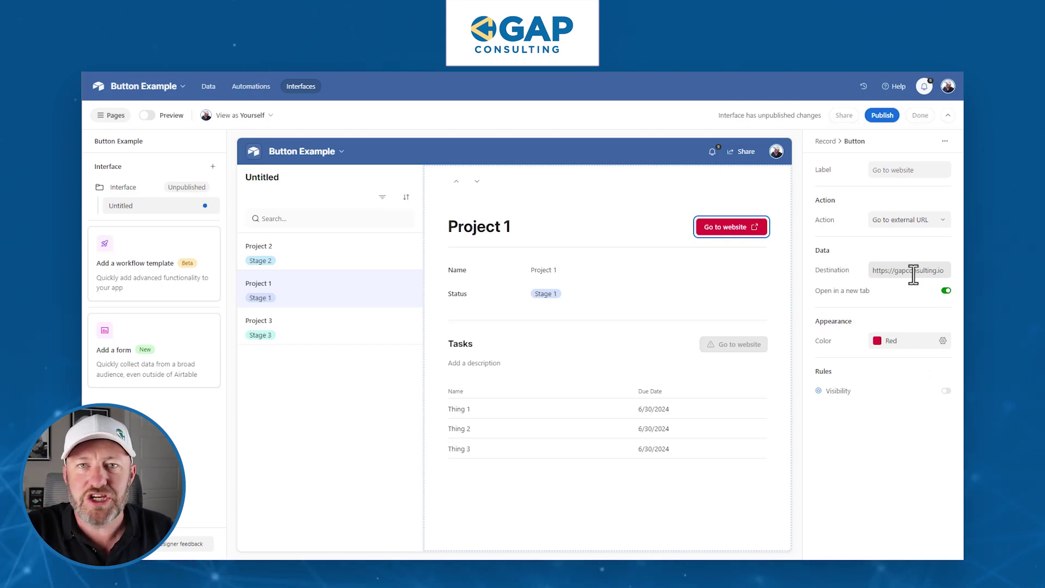
Change the button's action to Update record with Project Detail as the record source.
click(918, 218)
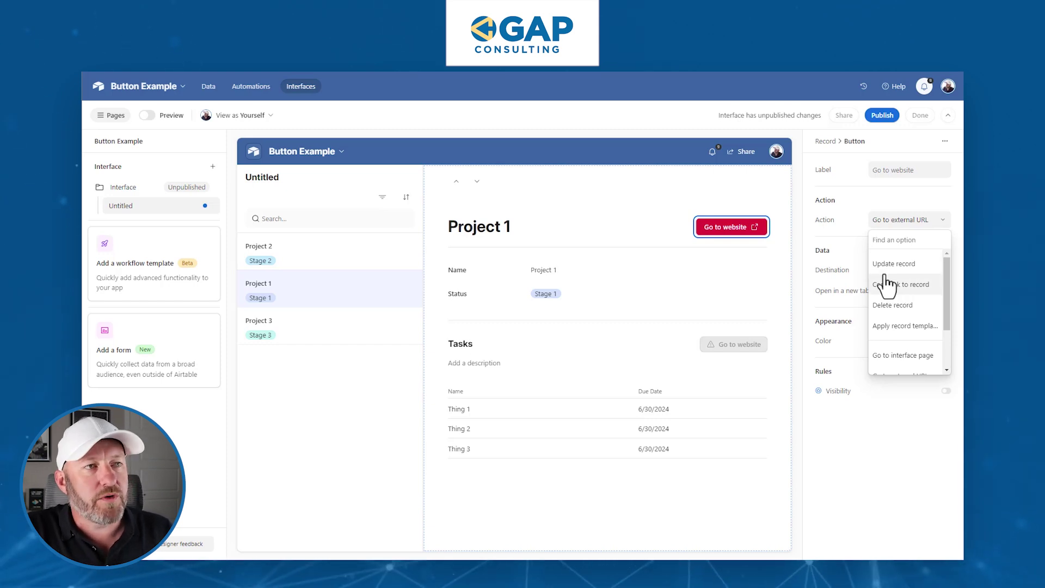
click(925, 267)
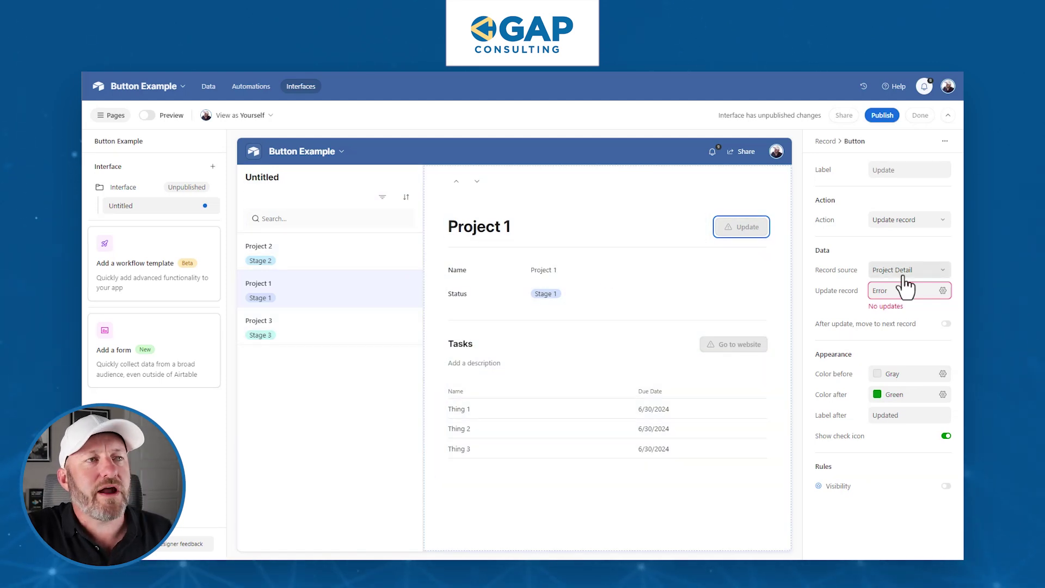
click(905, 290)
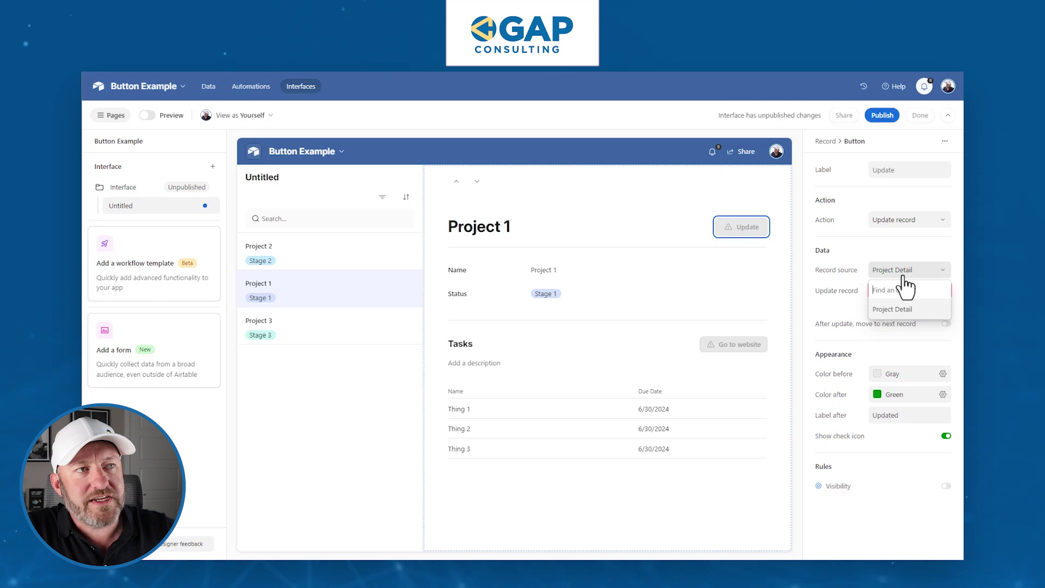
click(893, 309)
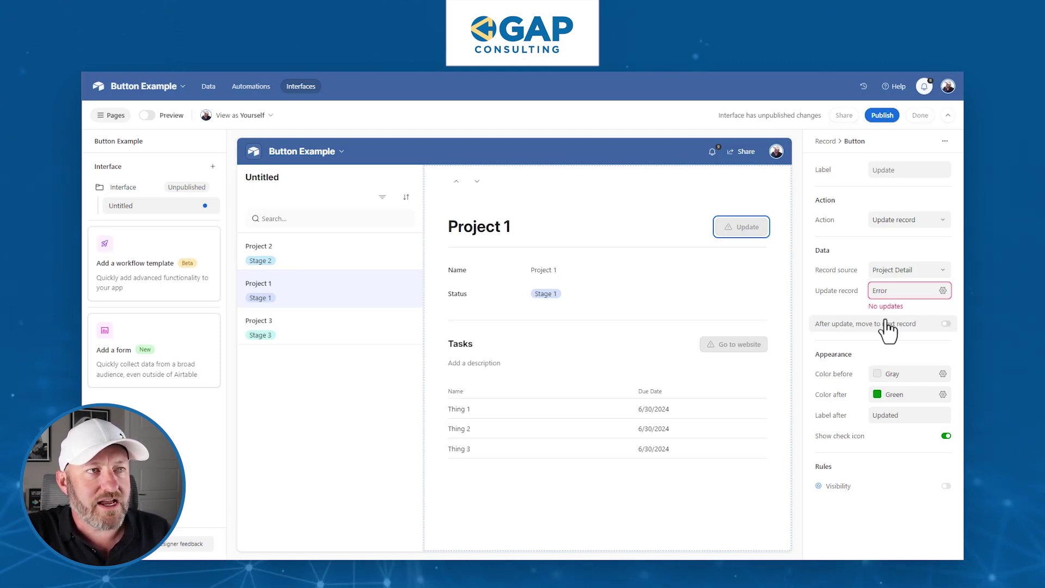
Configure the button's record update to set Status to Stage 3.
click(920, 294)
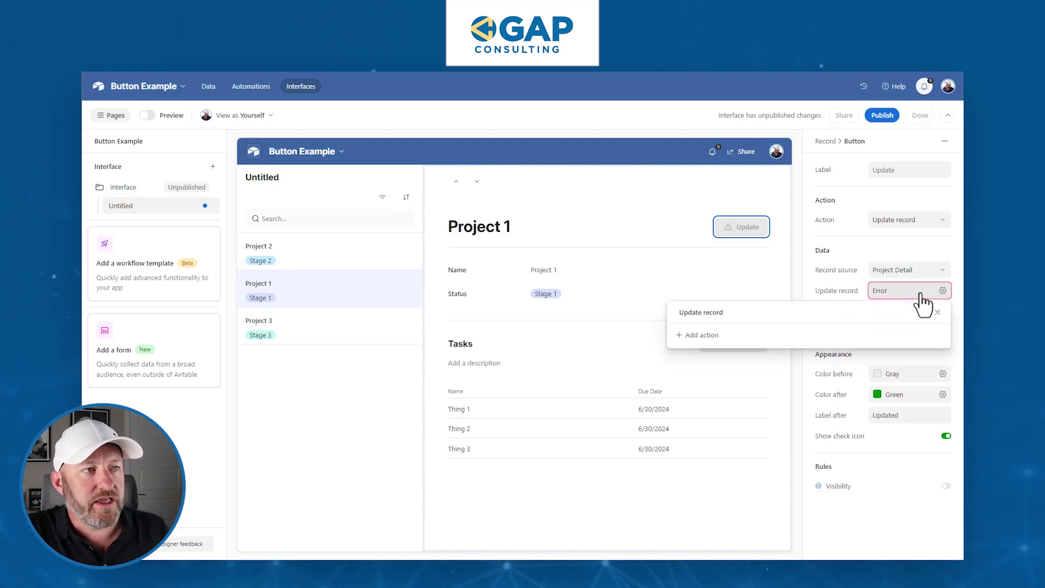
click(703, 336)
click(762, 348)
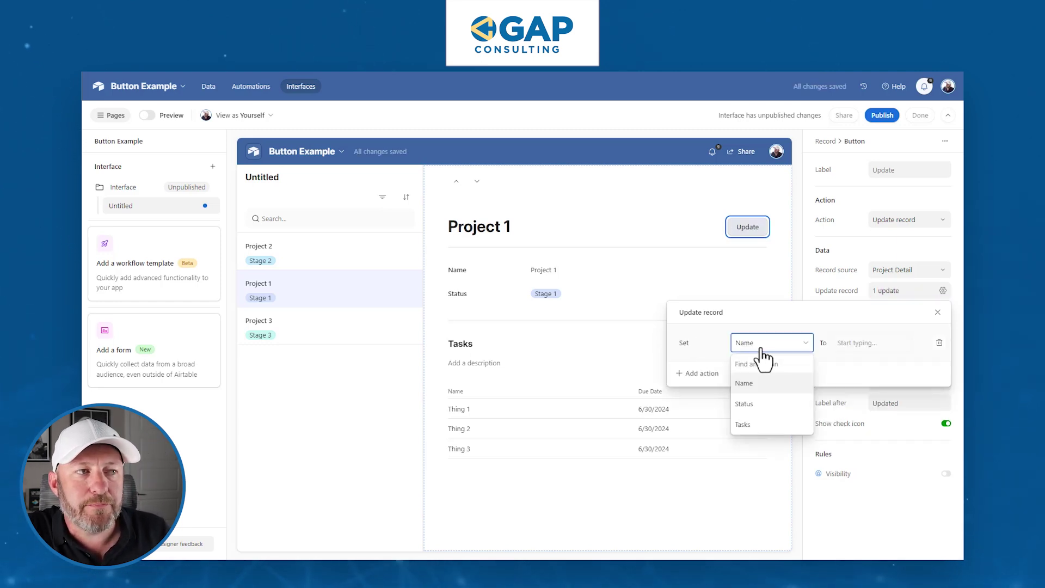
click(762, 405)
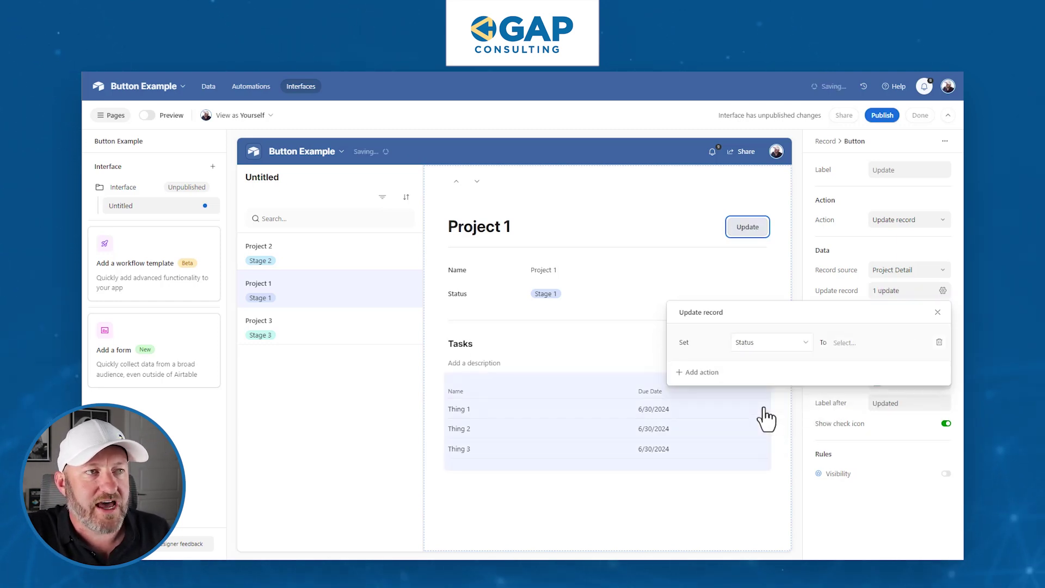
click(843, 344)
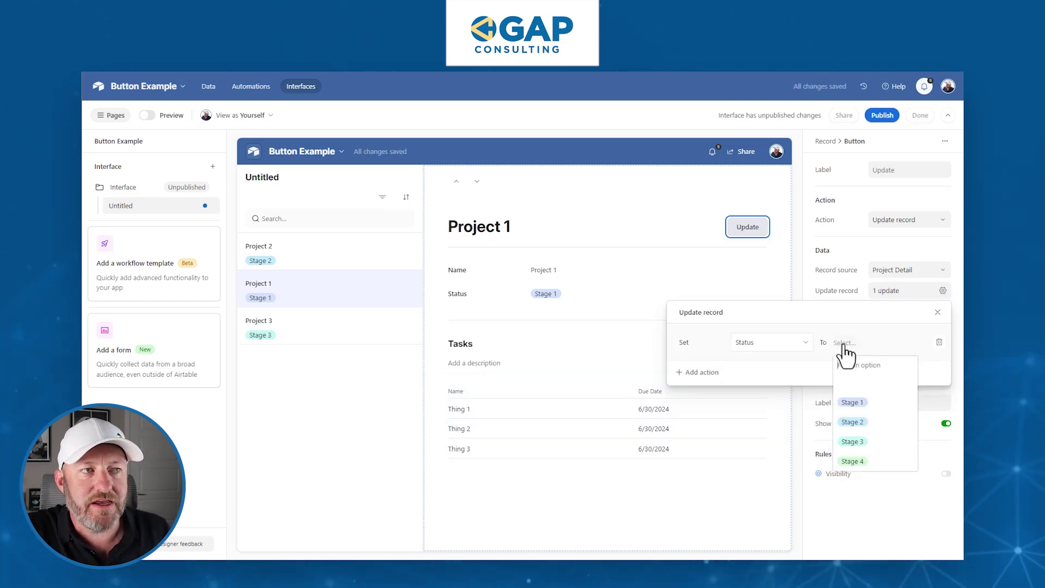
click(866, 442)
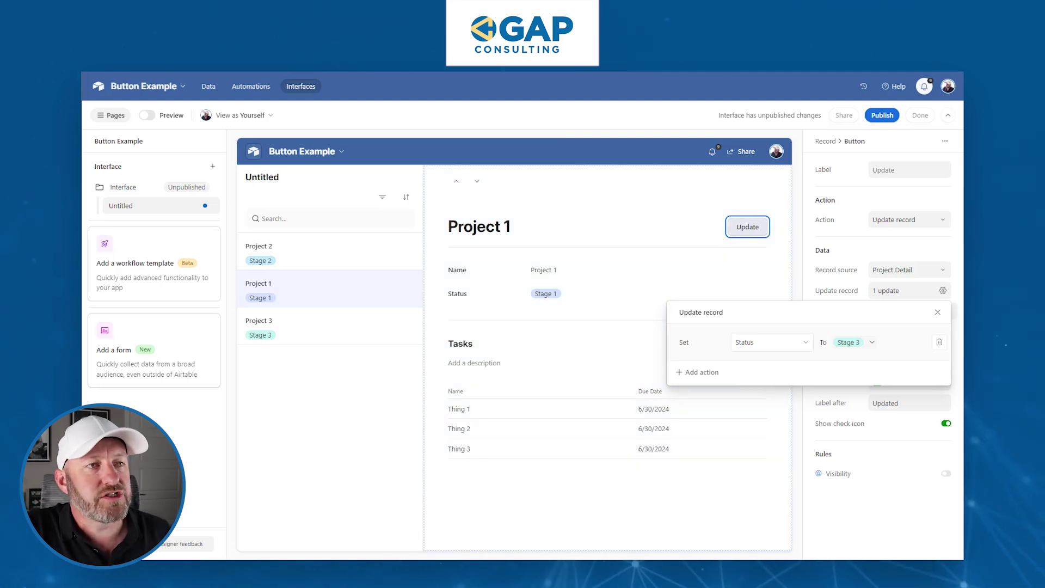
click(937, 313)
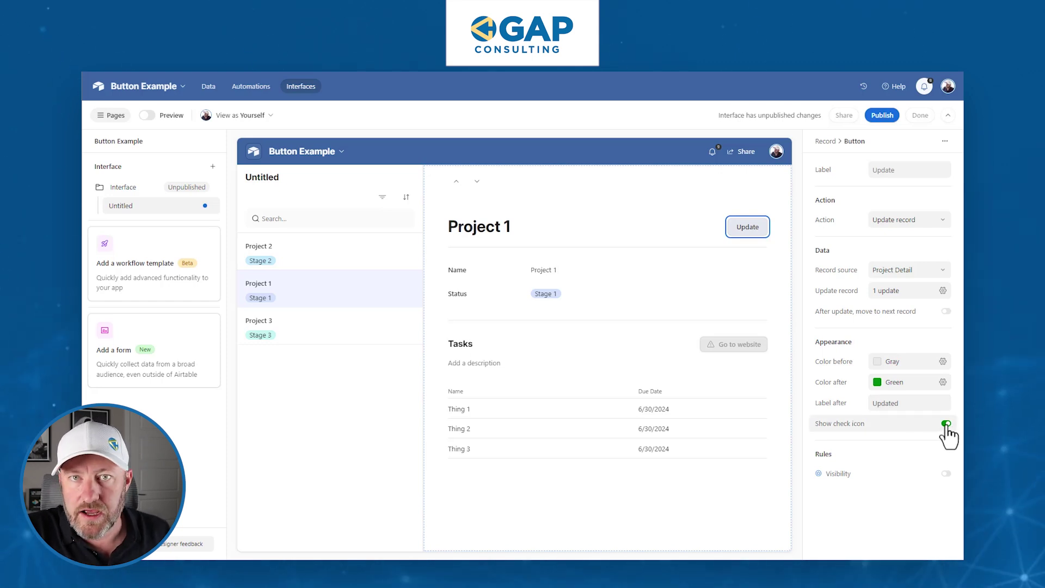
Try to enable the visibility rule for the update button.
click(945, 474)
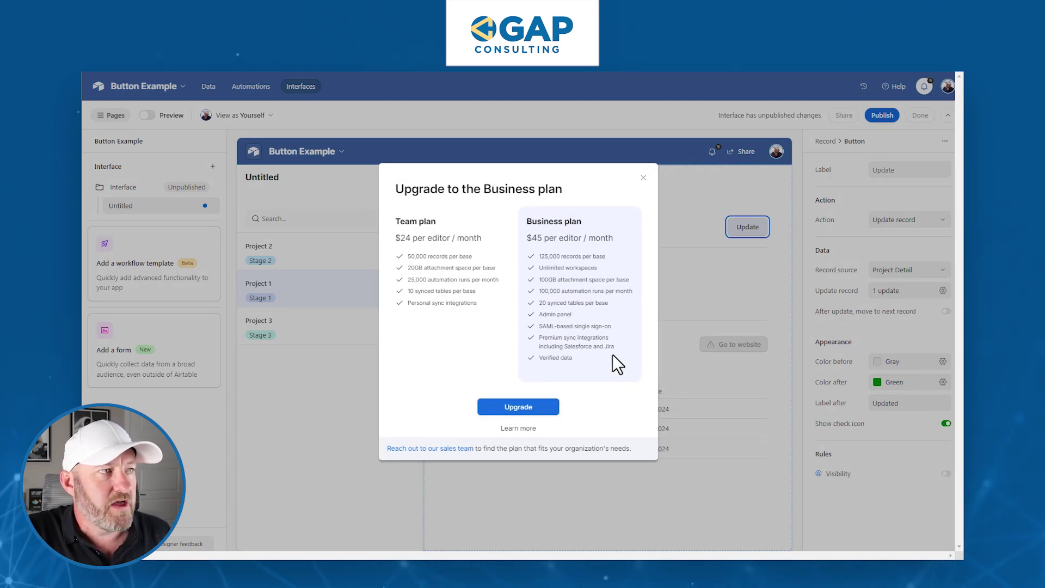
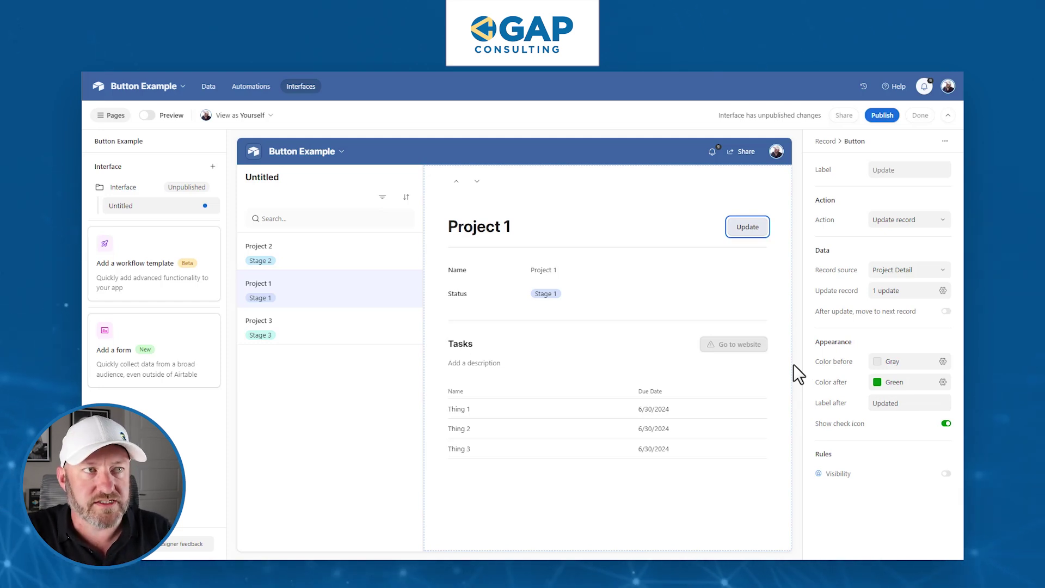
Change the Update button's action to Copy link to record, keeping Project Detail as the record source.
click(898, 223)
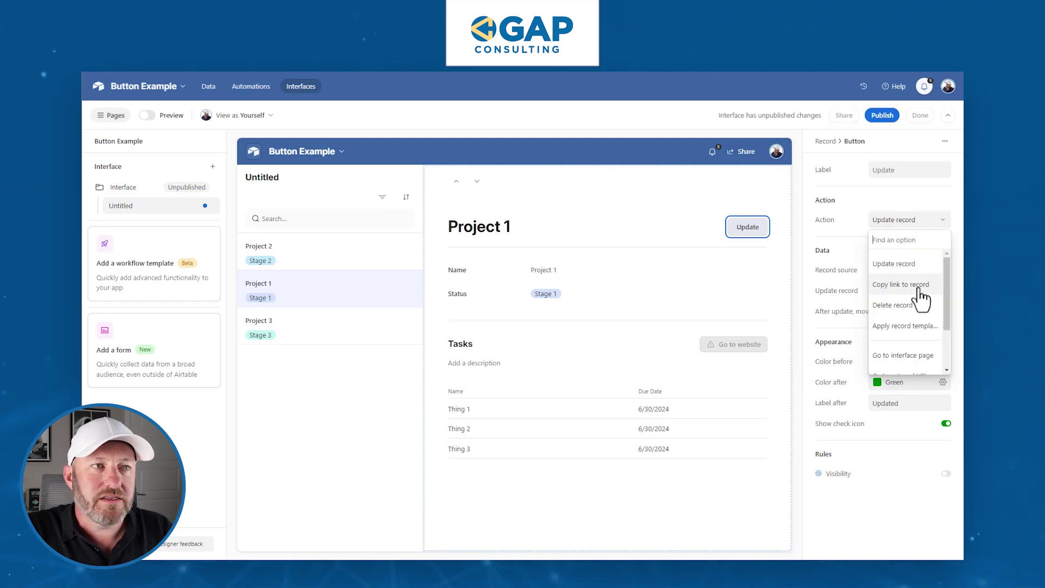
click(904, 284)
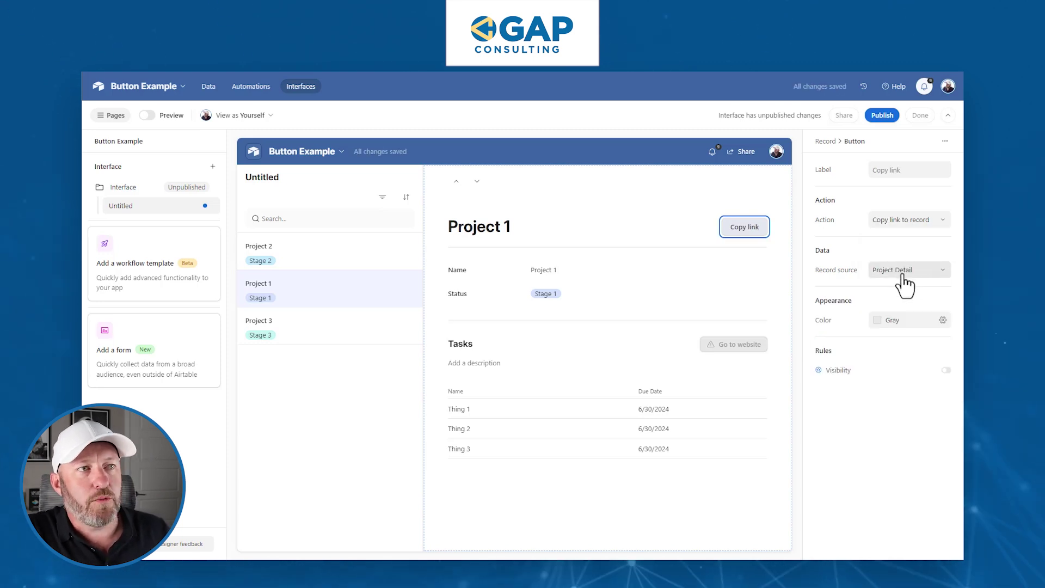
click(904, 283)
click(902, 272)
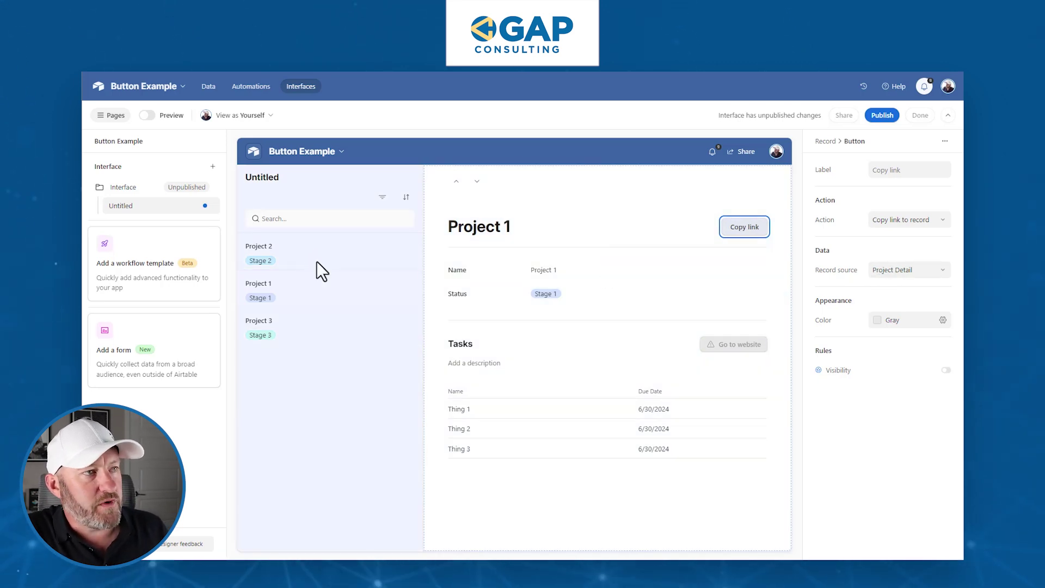
click(316, 260)
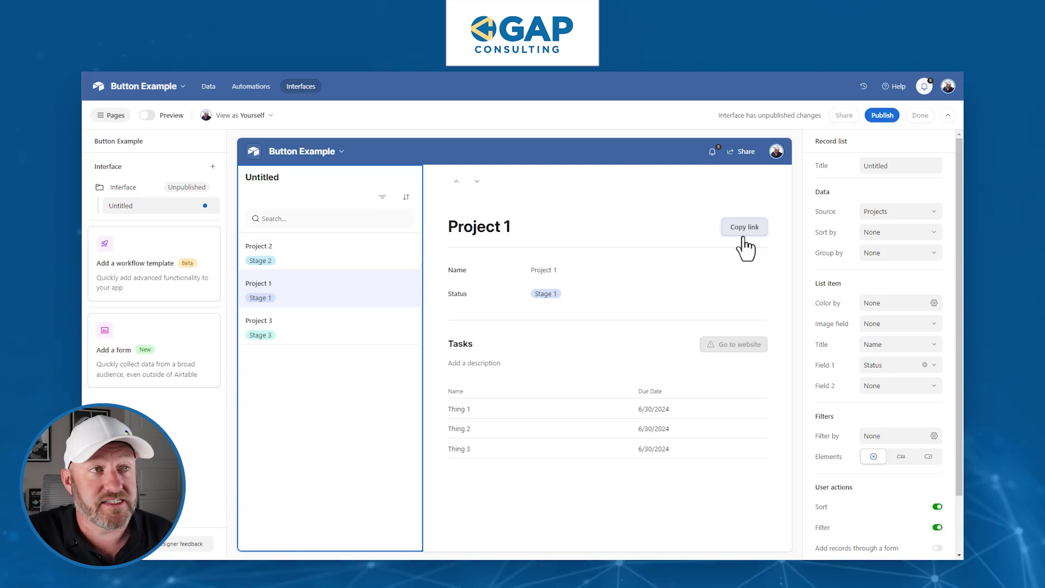
Change the Copy link button's action to Delete record.
click(743, 240)
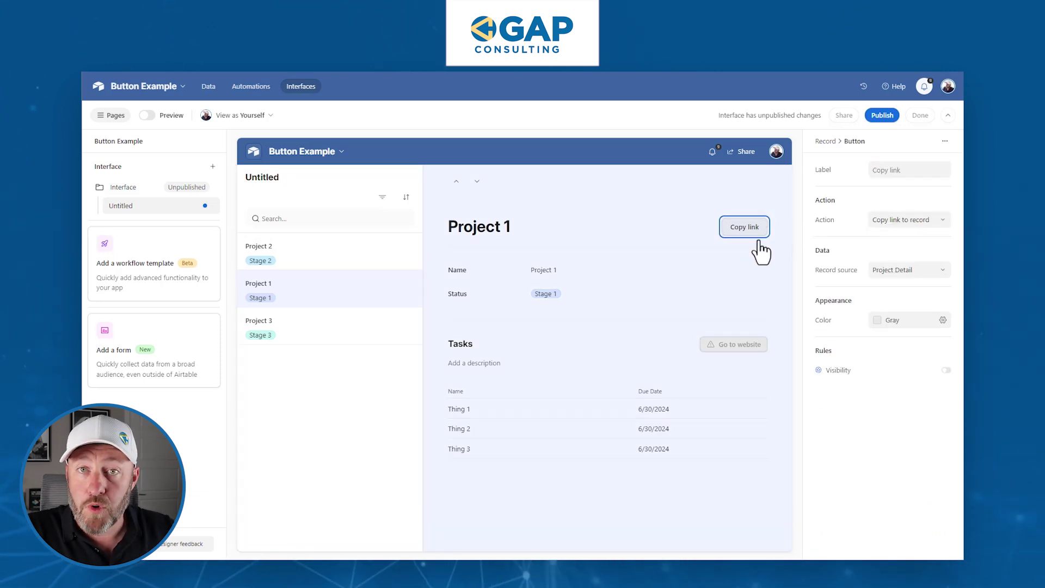
click(877, 220)
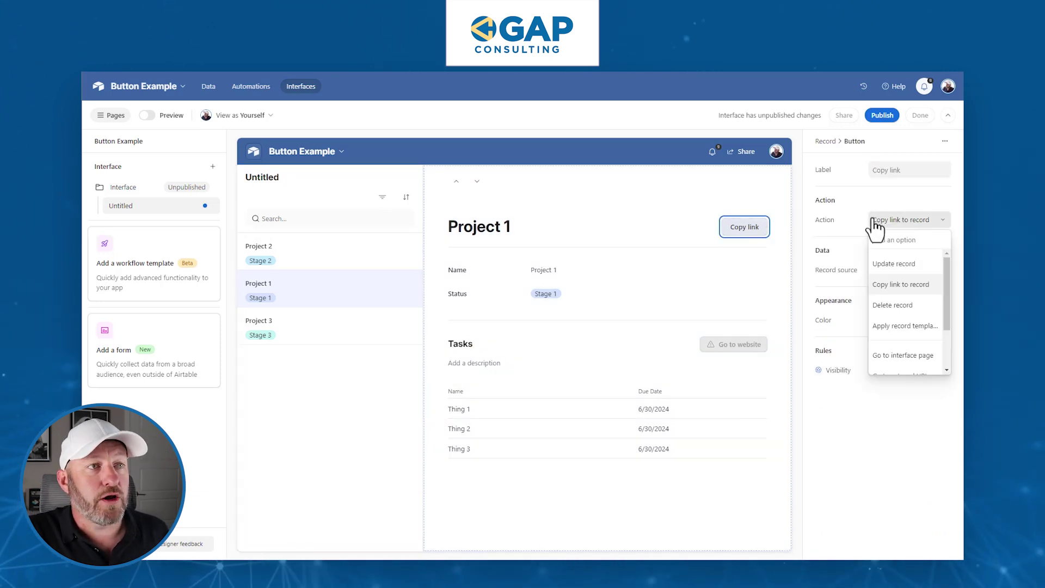
click(894, 307)
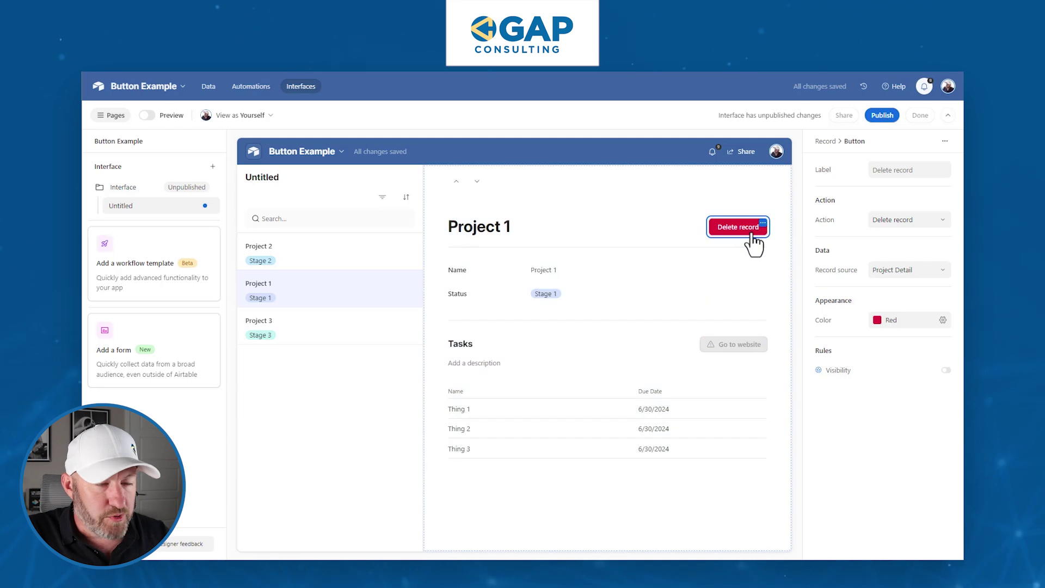
Change the Delete record button's action to Apply record template and open its record template selection.
click(912, 223)
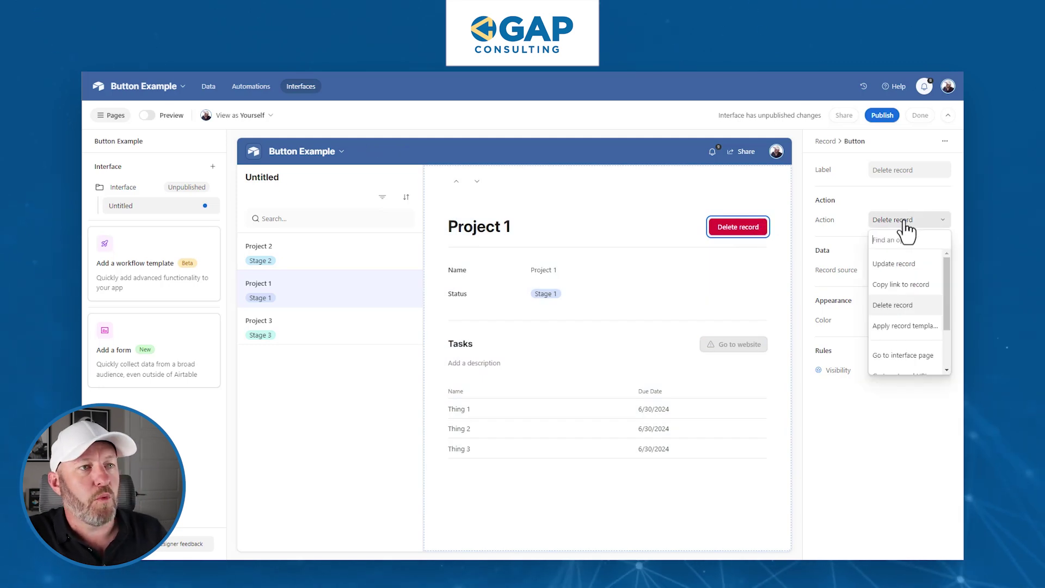
click(912, 326)
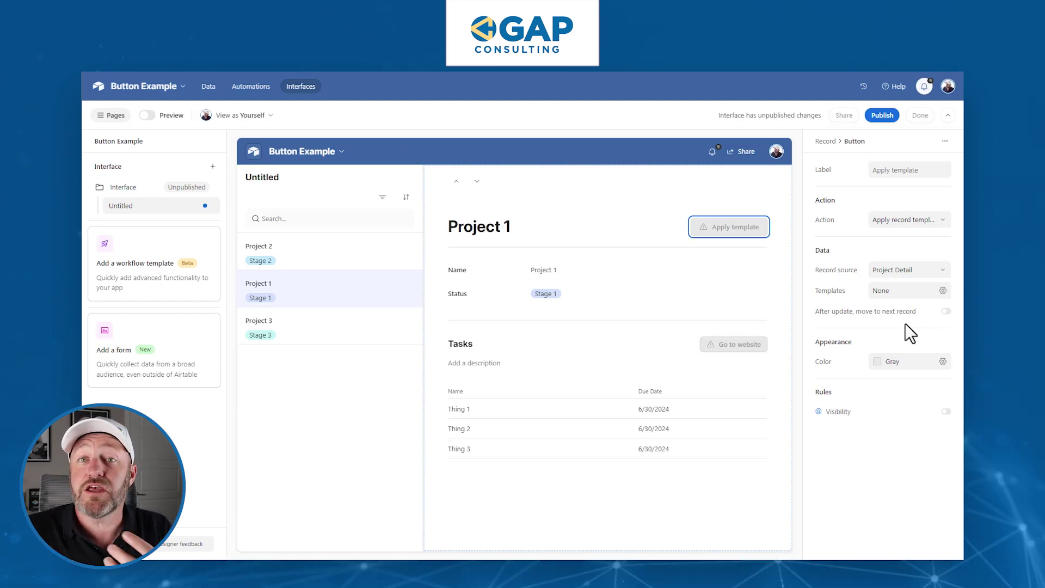
click(902, 291)
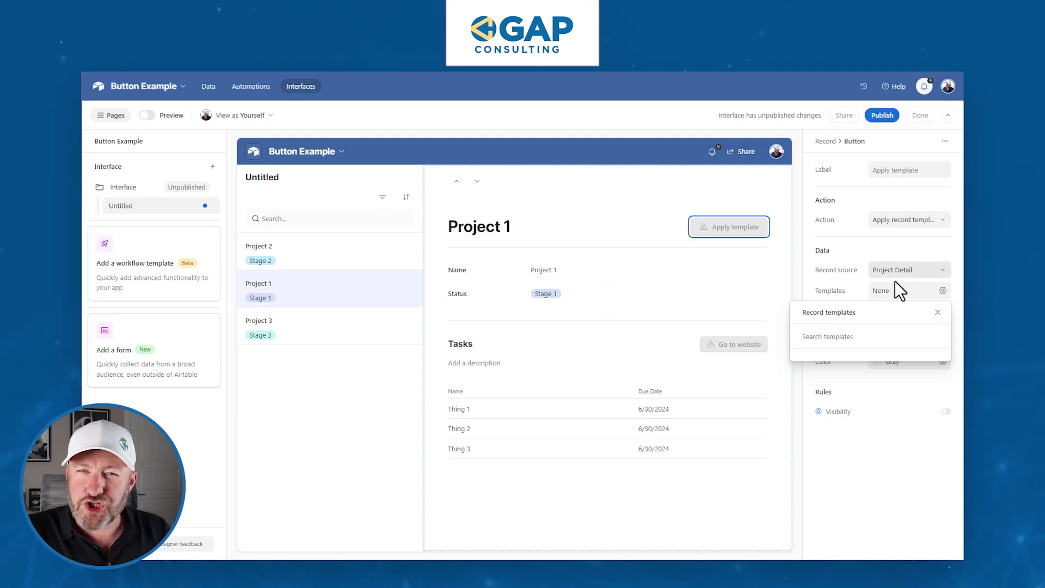
Look up where record templates are managed among the base's data tools.
click(209, 87)
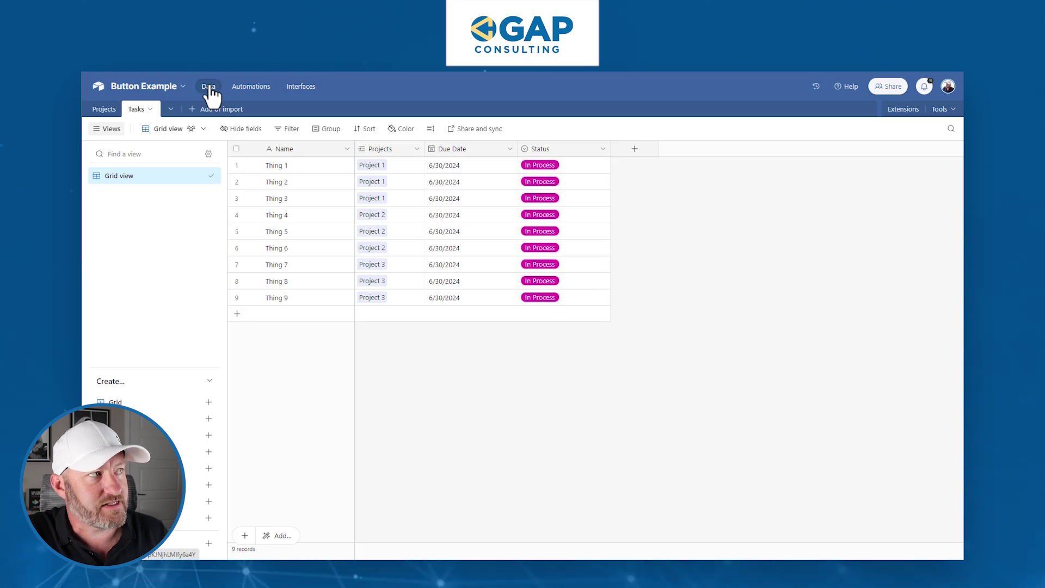
click(945, 112)
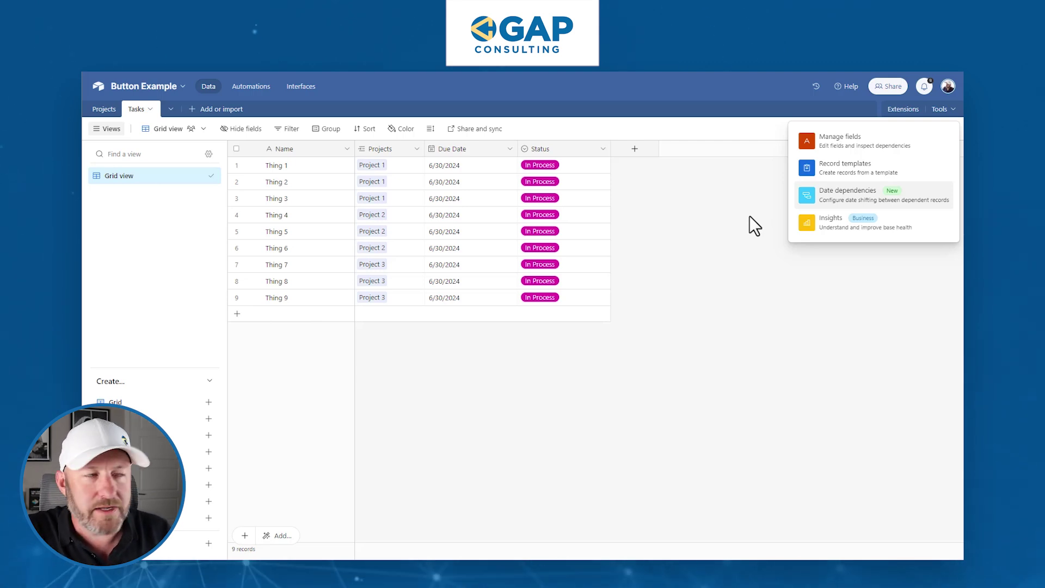
click(685, 209)
Return to the interface, change the Apply template button's action to Go to interface page, and check the available target pages.
click(314, 87)
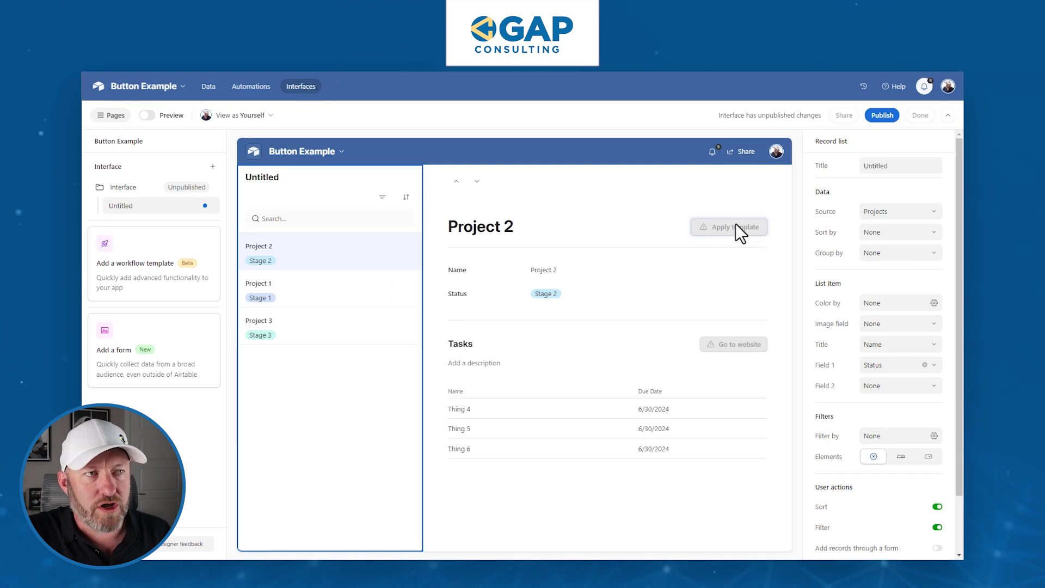
click(735, 226)
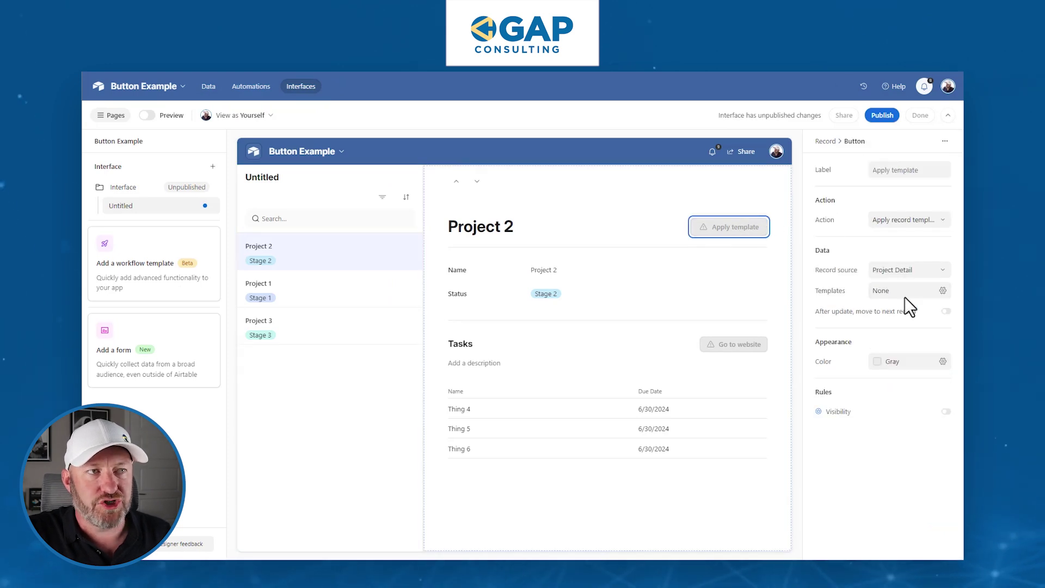
click(897, 220)
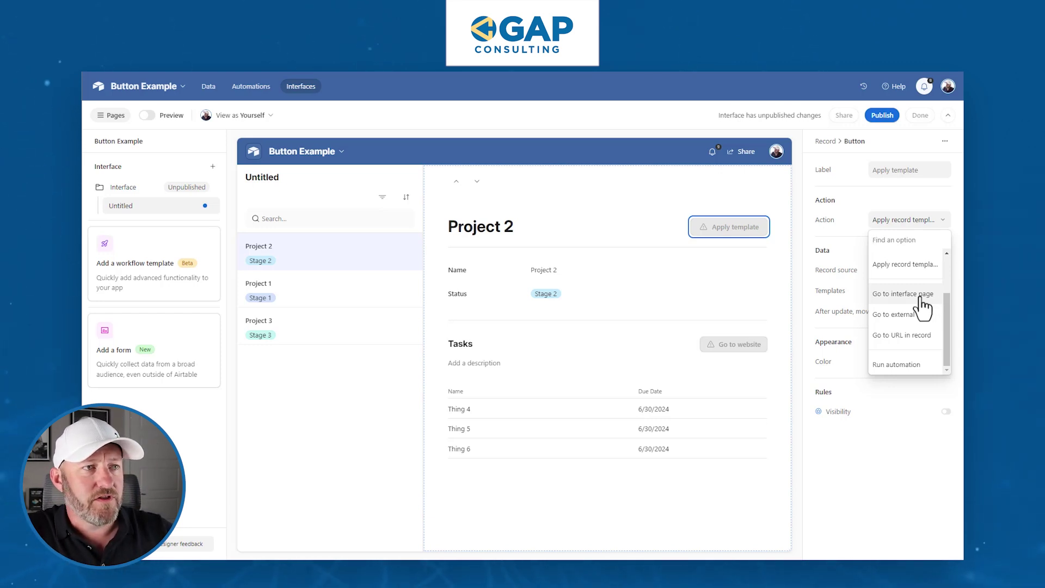
click(923, 295)
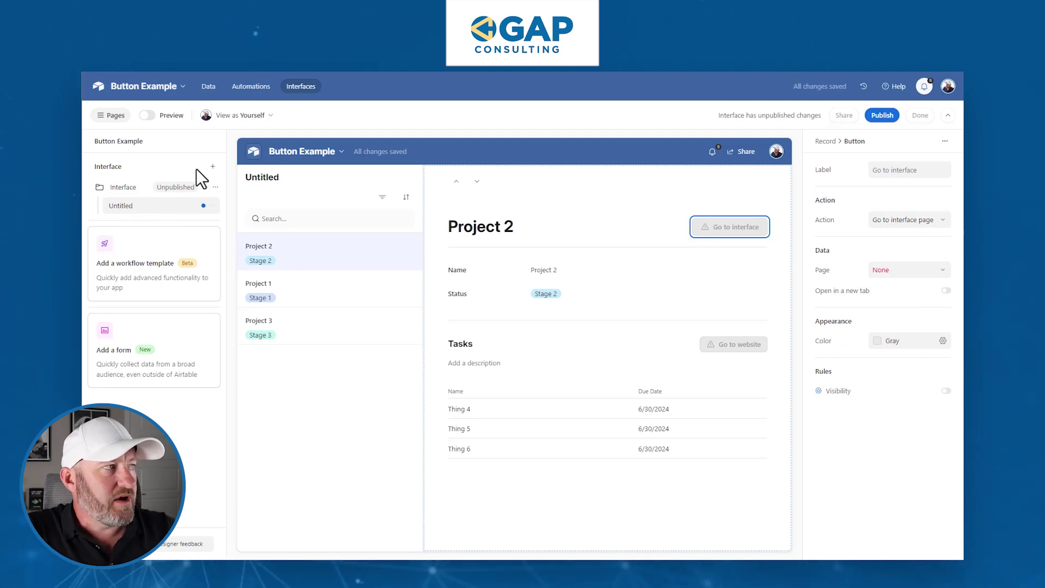
click(892, 270)
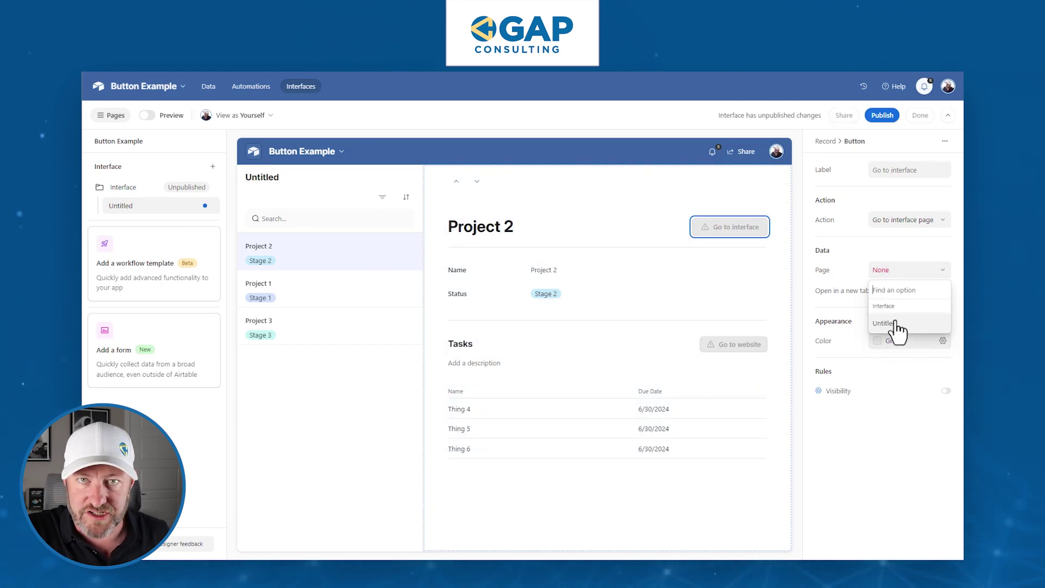
click(909, 373)
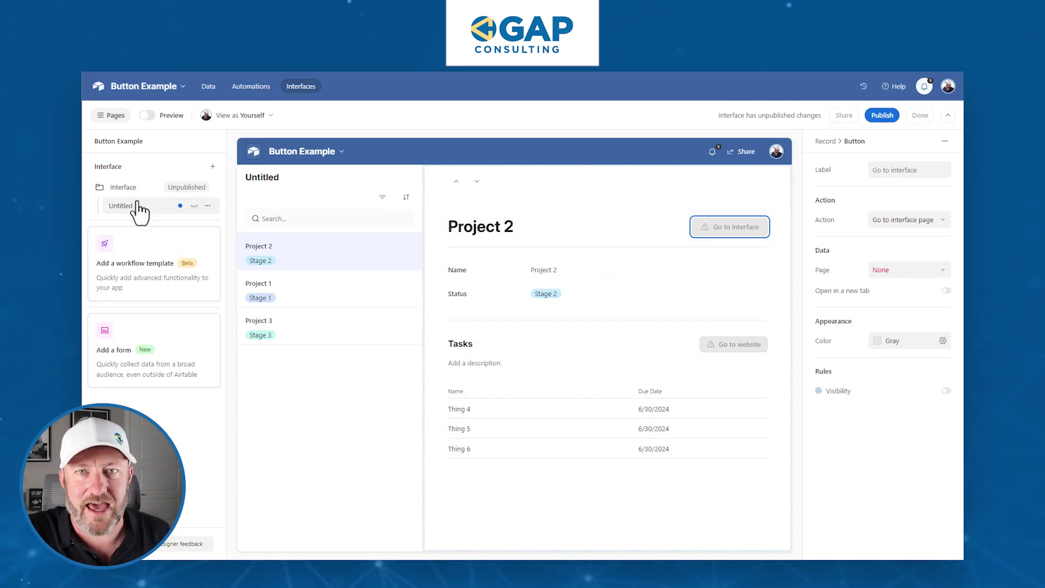
drag(612, 260, 734, 231)
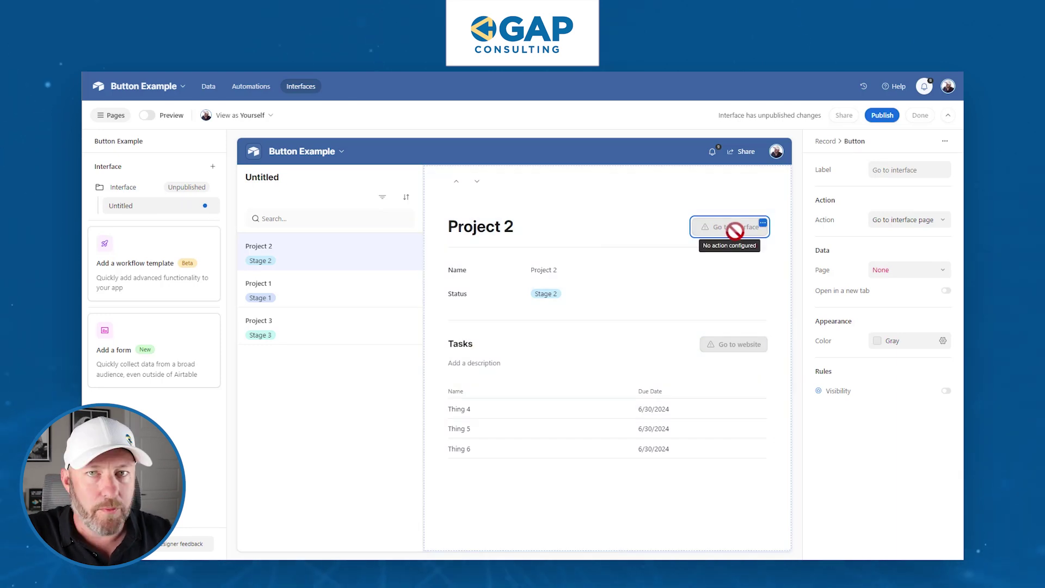
Change the Go to interface button's action to Run automation.
click(906, 221)
scroll(895, 310, down, 3)
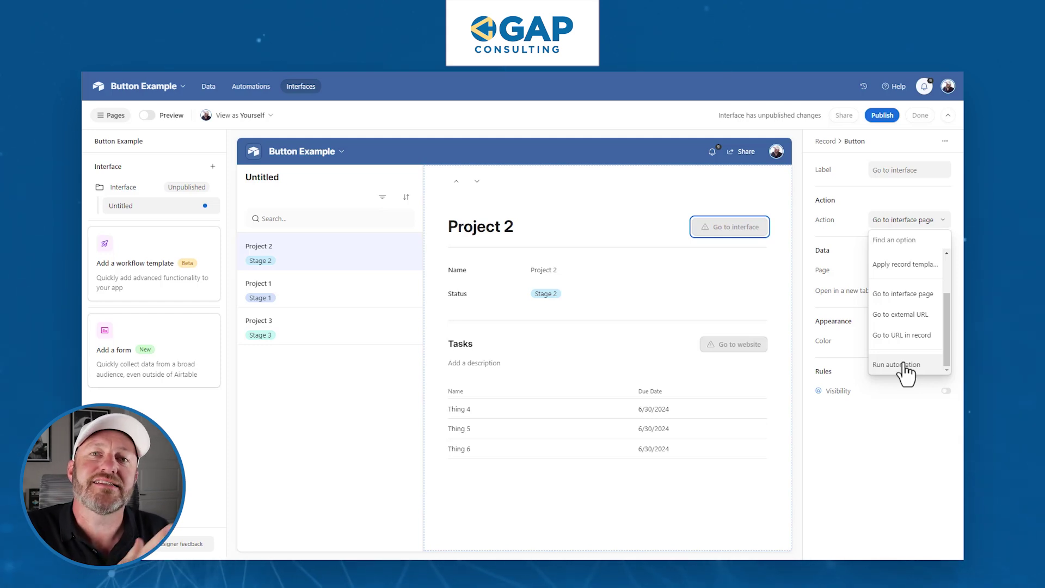
click(904, 363)
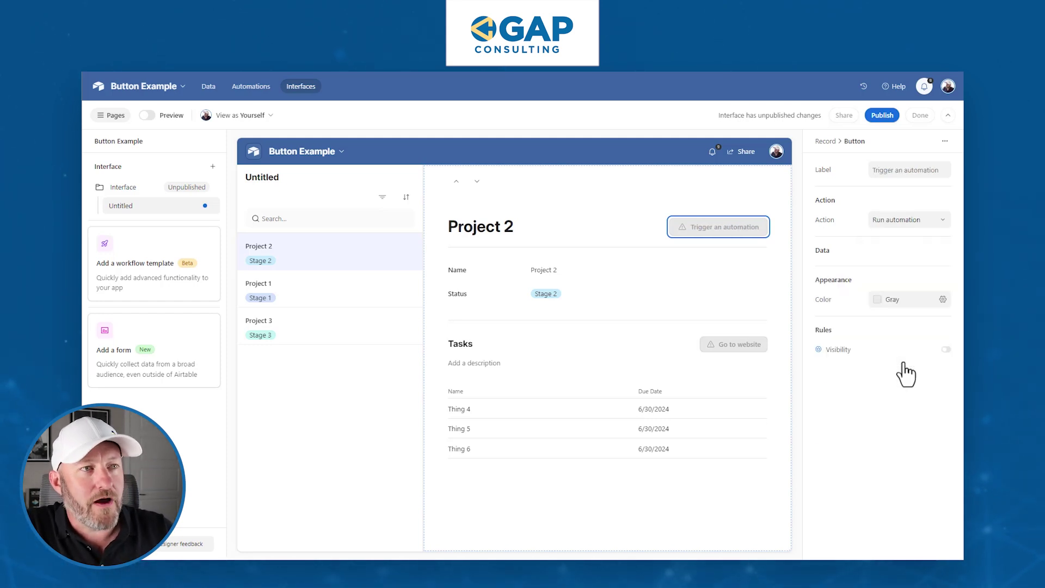
Create a new automation called "name" for the button and continue its setup in Automations.
click(895, 323)
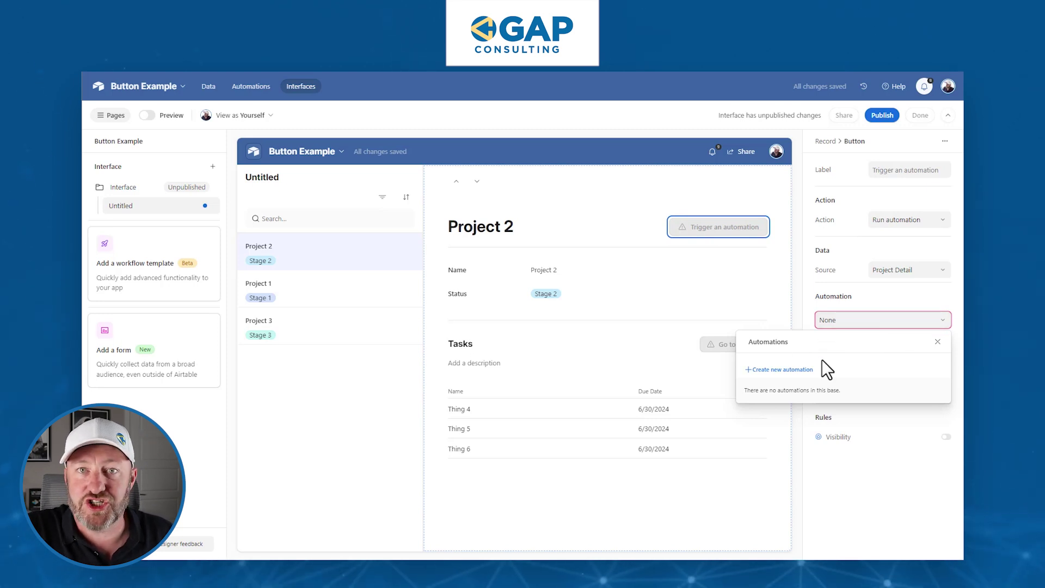
click(788, 370)
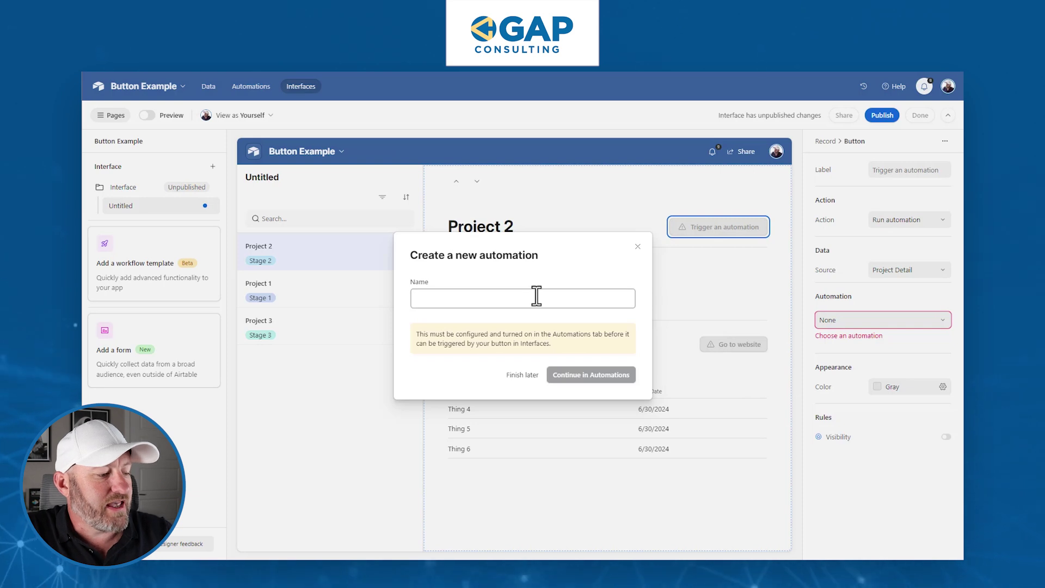
text(name)
click(584, 377)
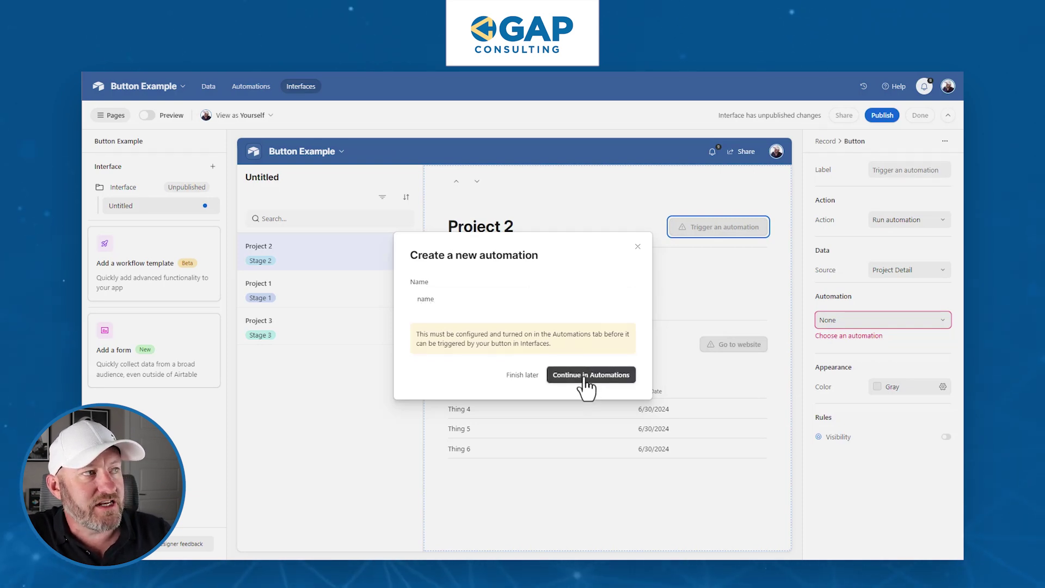